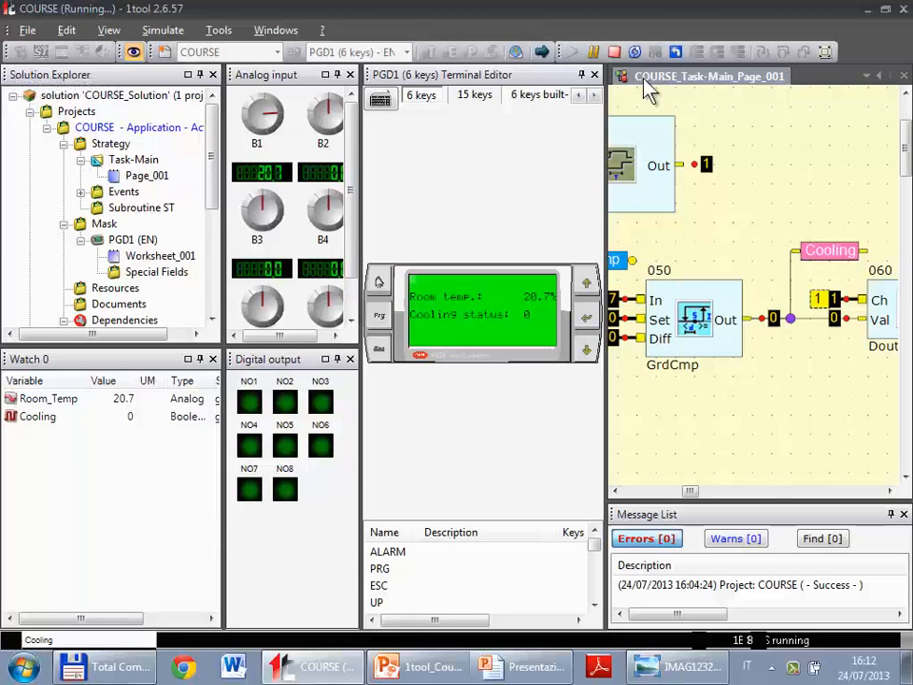
Stop the running simulation and switch from the Strategy and Mask editors to the pCOLoad module.
left_click(616, 55)
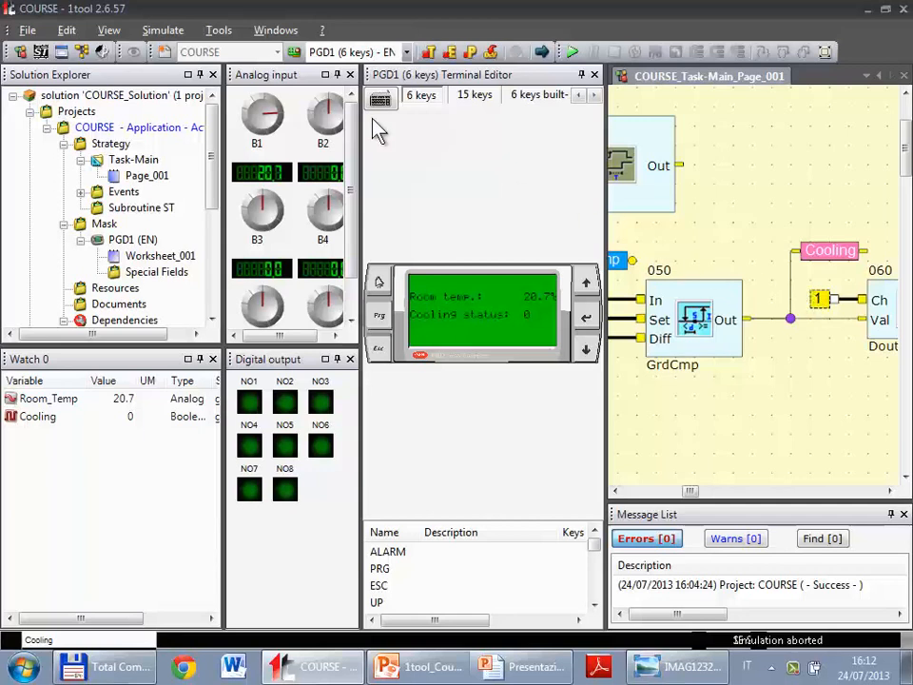
left_click(20, 57)
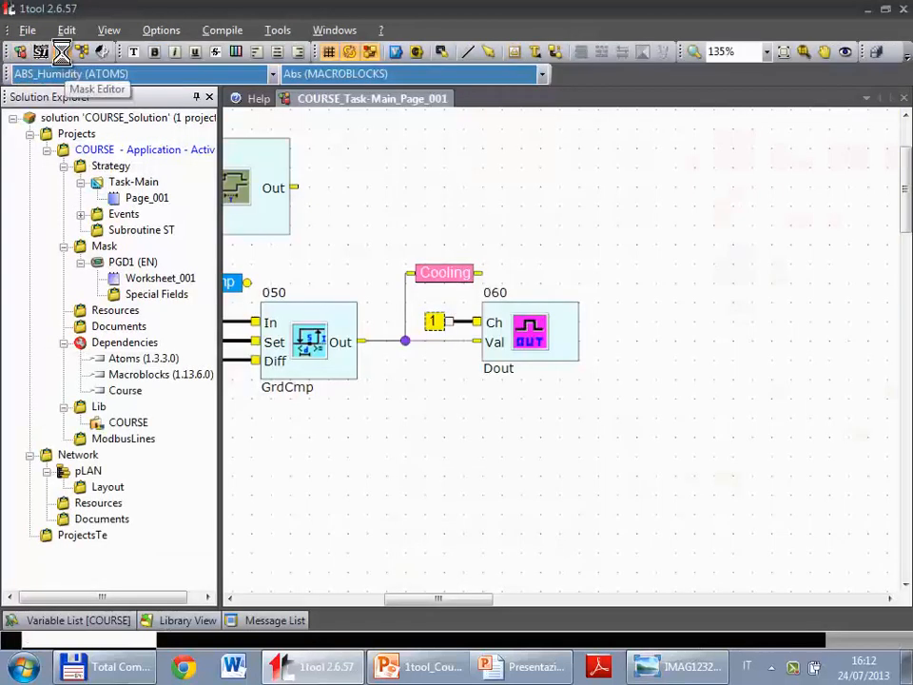
left_click(61, 51)
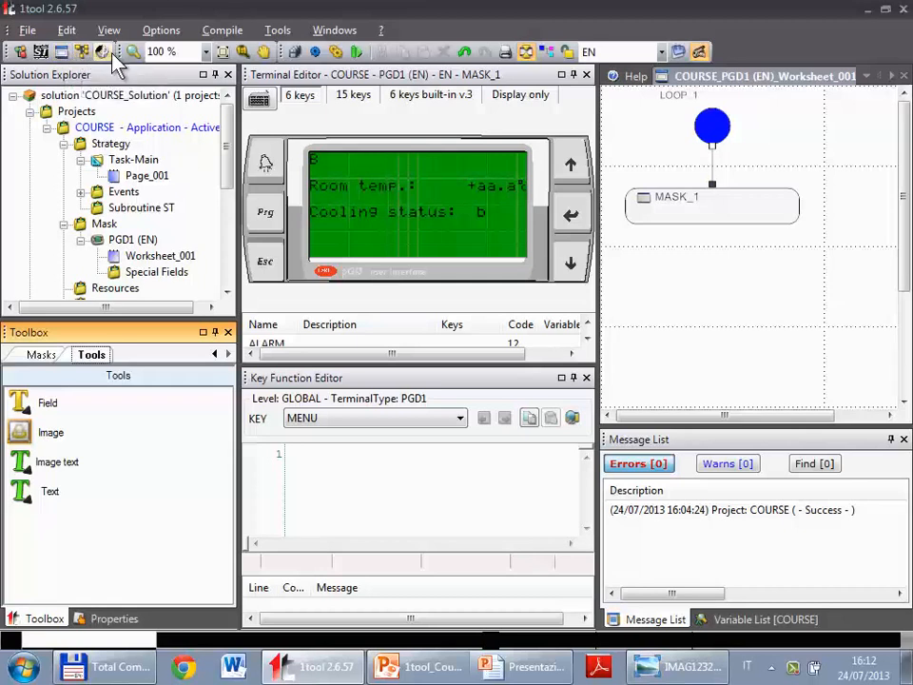
left_click(104, 52)
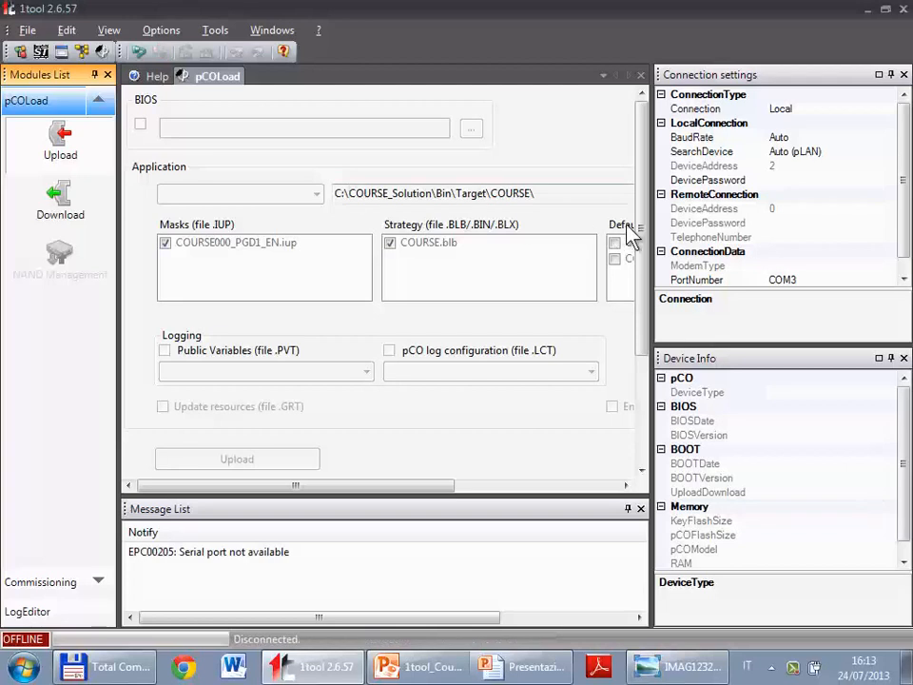
Narrow the connection settings pane and detect the USB converter's serial port with the PortNumber Wizard, ending on COM3.
left_click_drag(651, 237, 732, 232)
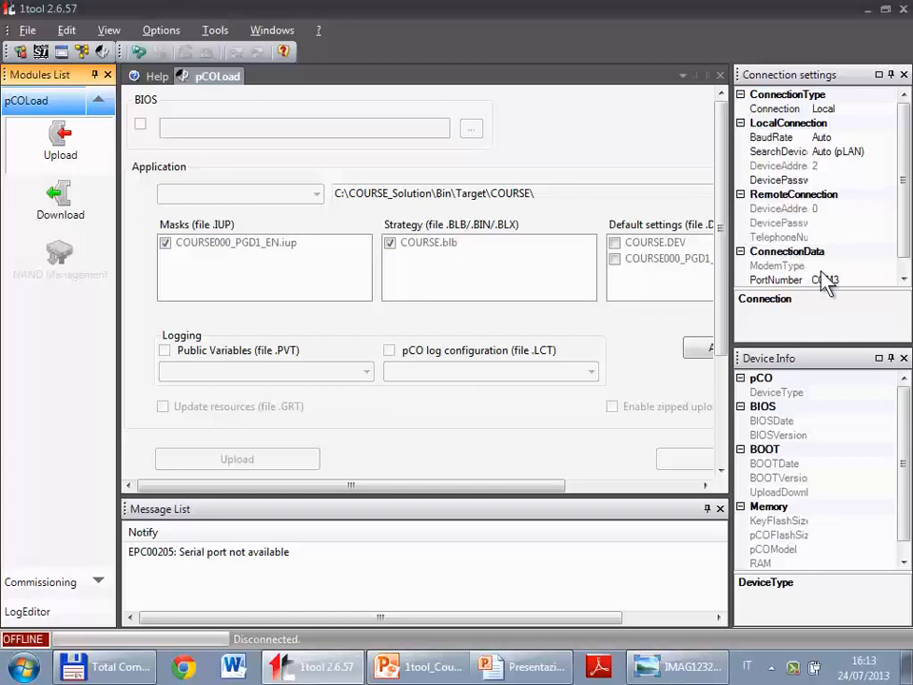
left_click_drag(883, 291, 879, 298)
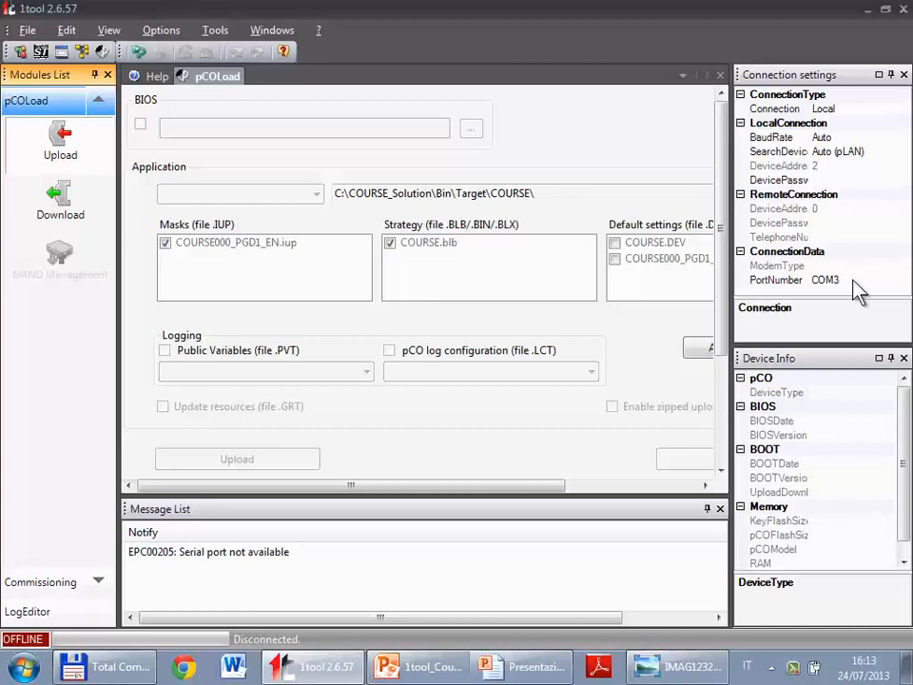
left_click(861, 280)
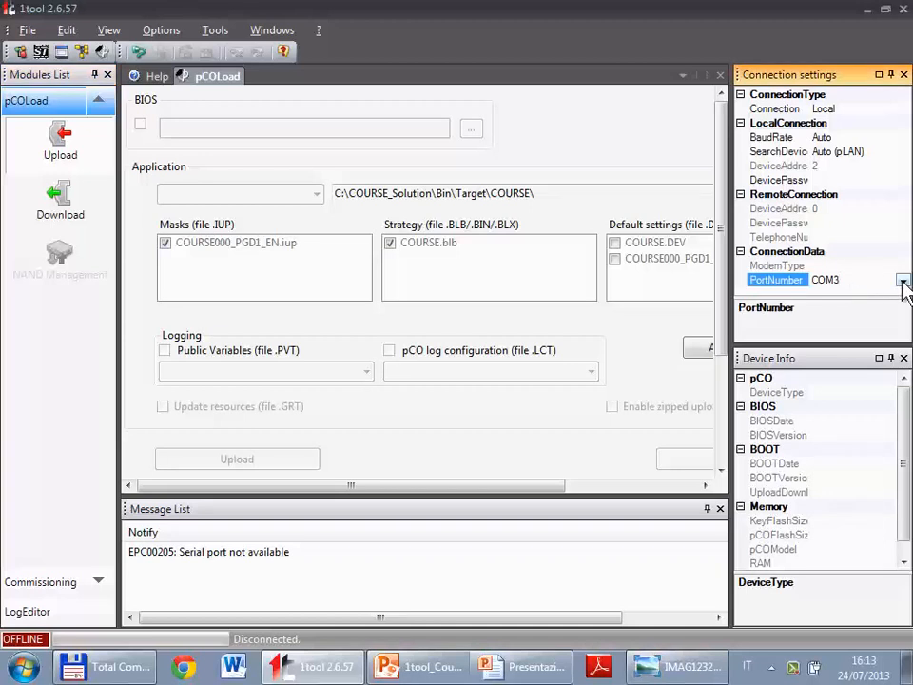
left_click(903, 281)
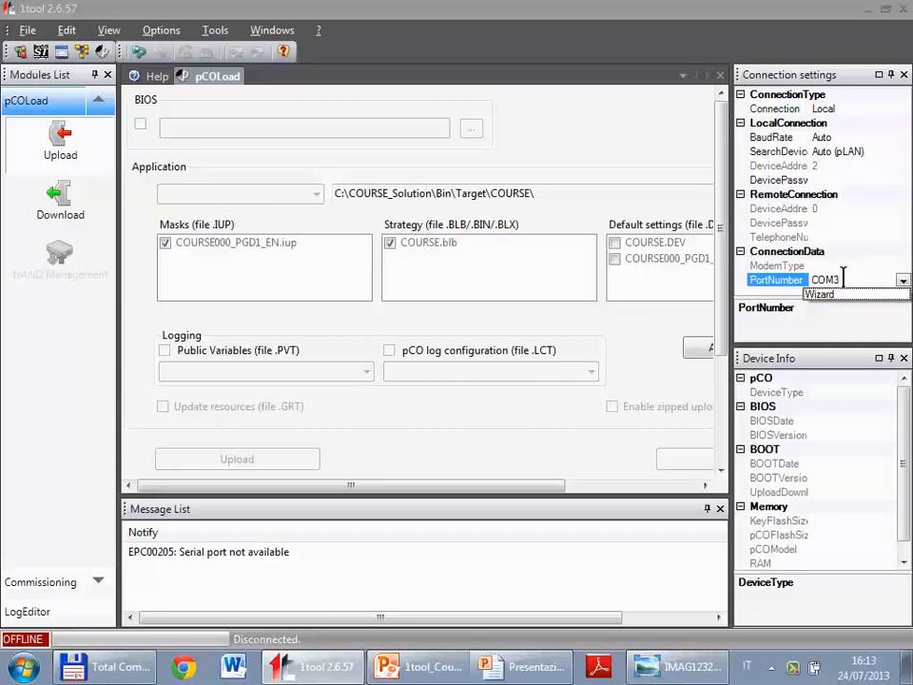
left_click(840, 295)
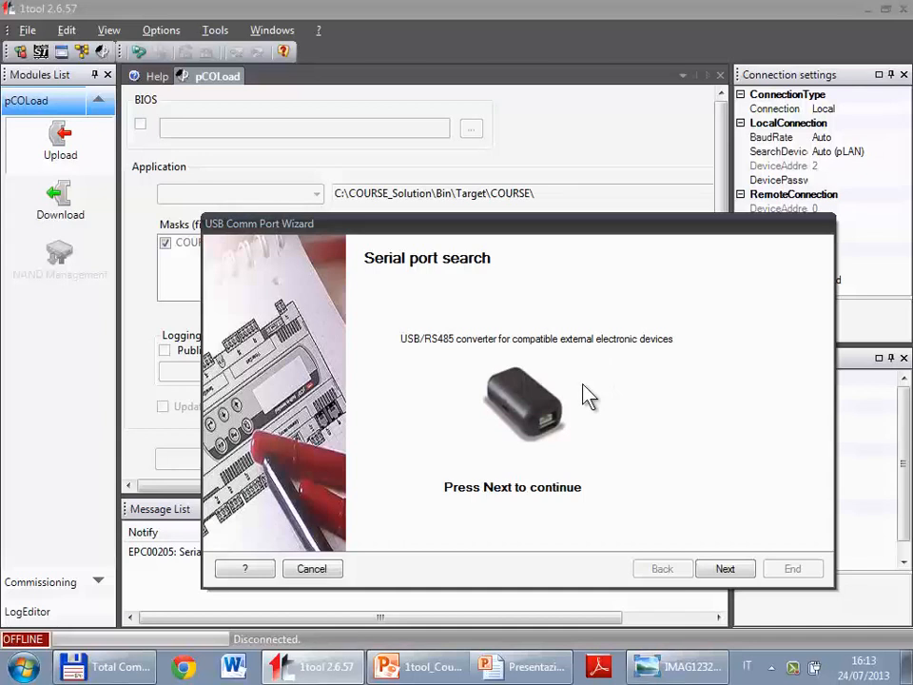
left_click(748, 574)
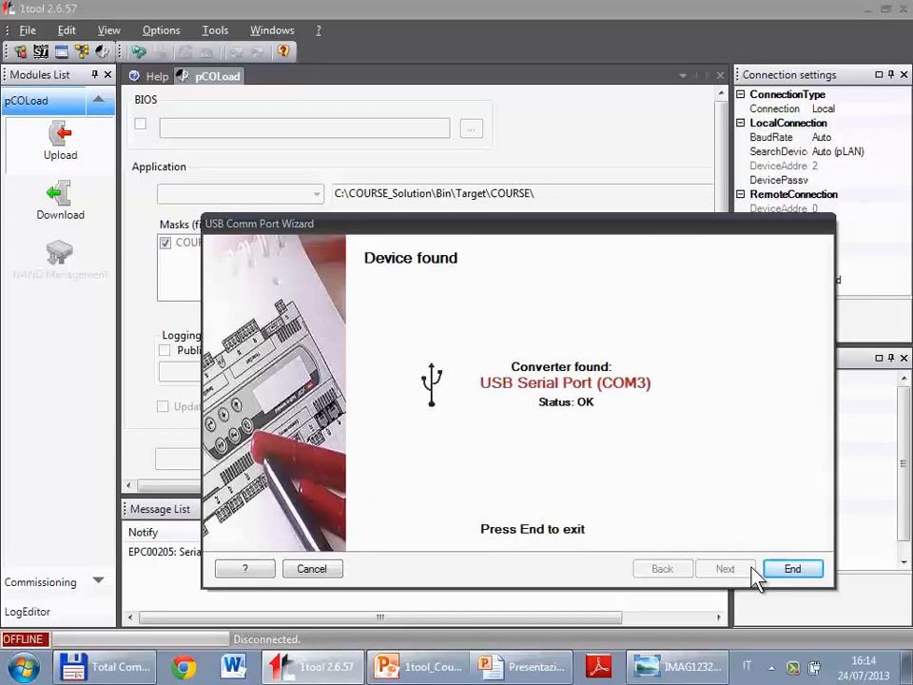
left_click(777, 575)
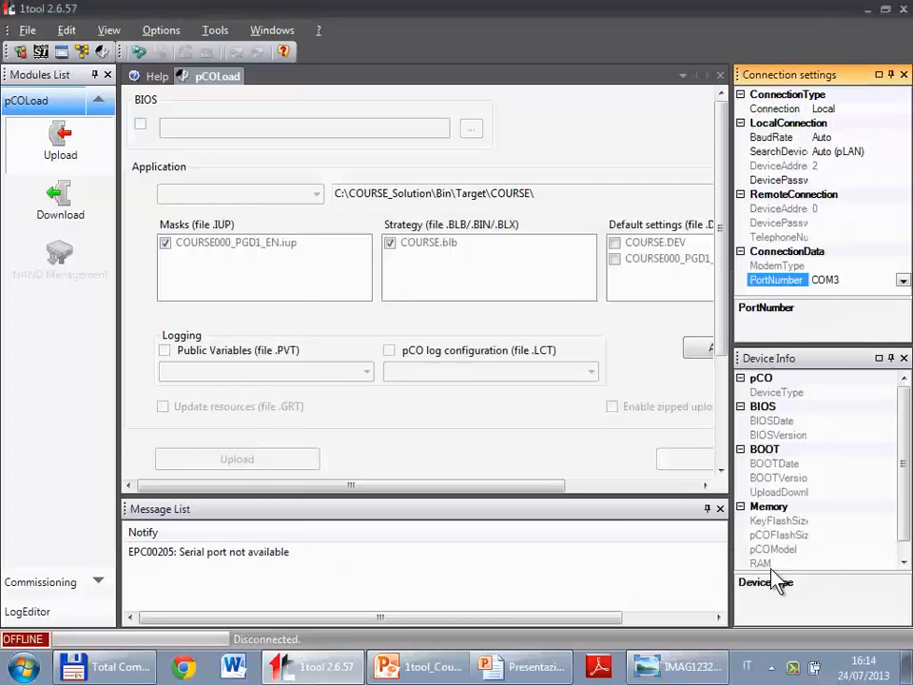
Repeat the USB Comm Port Wizard, going through its converter disconnection page and finishing on the COM3 converter.
left_click(902, 281)
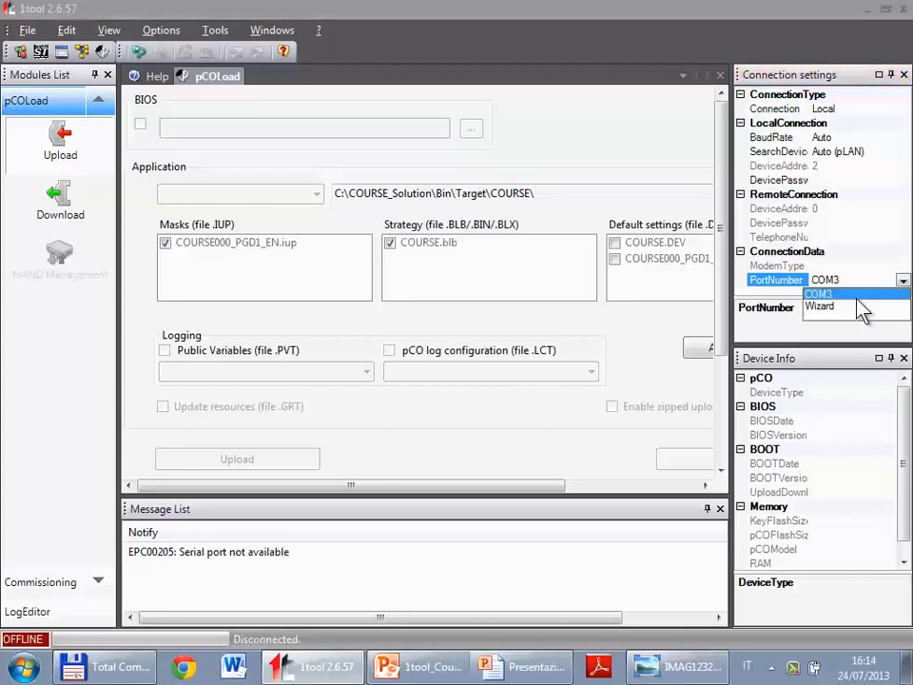
left_click(857, 310)
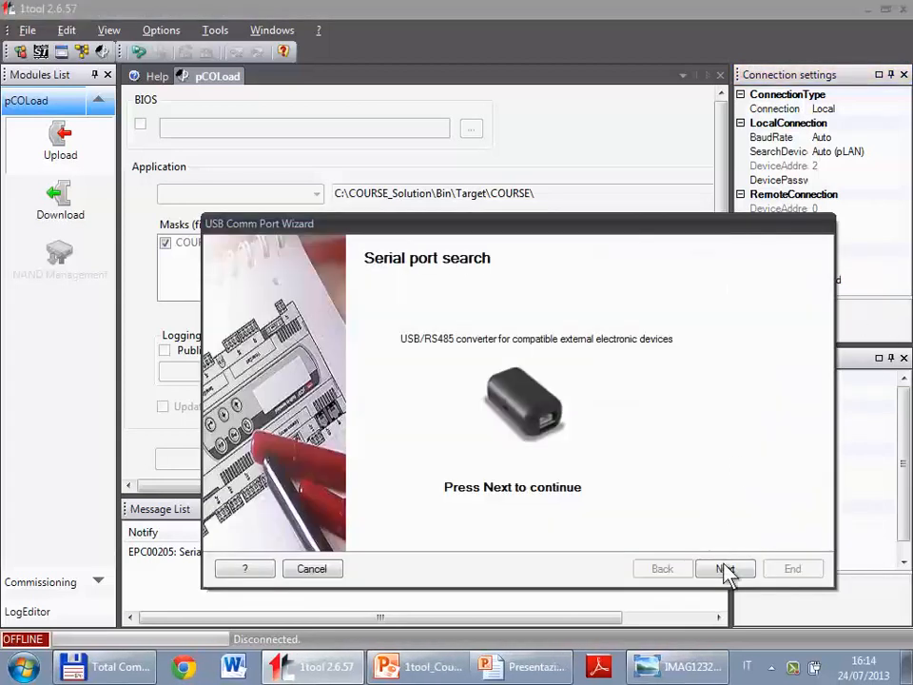
left_click(725, 569)
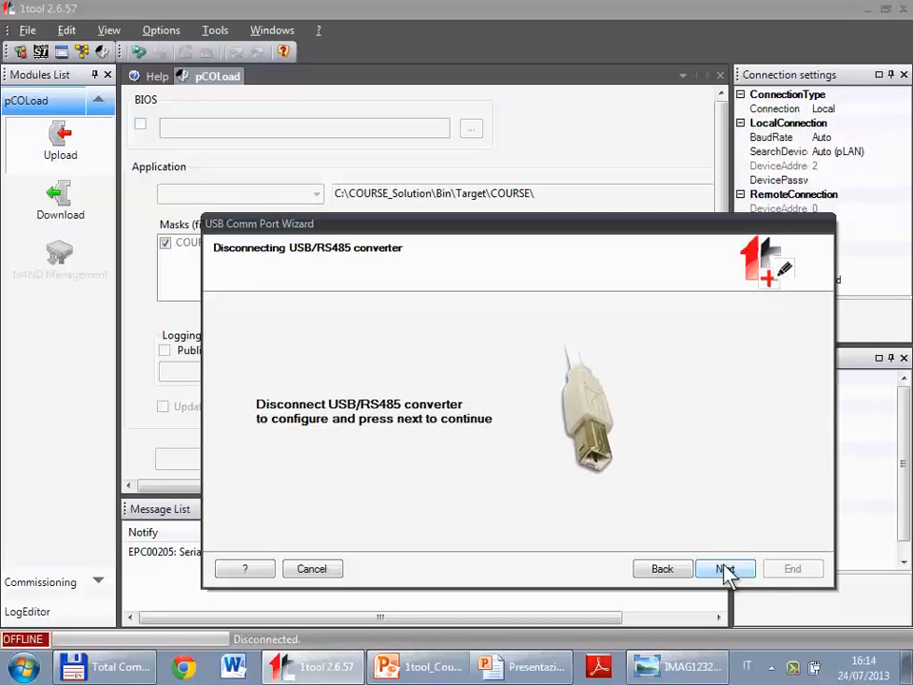
left_click(725, 569)
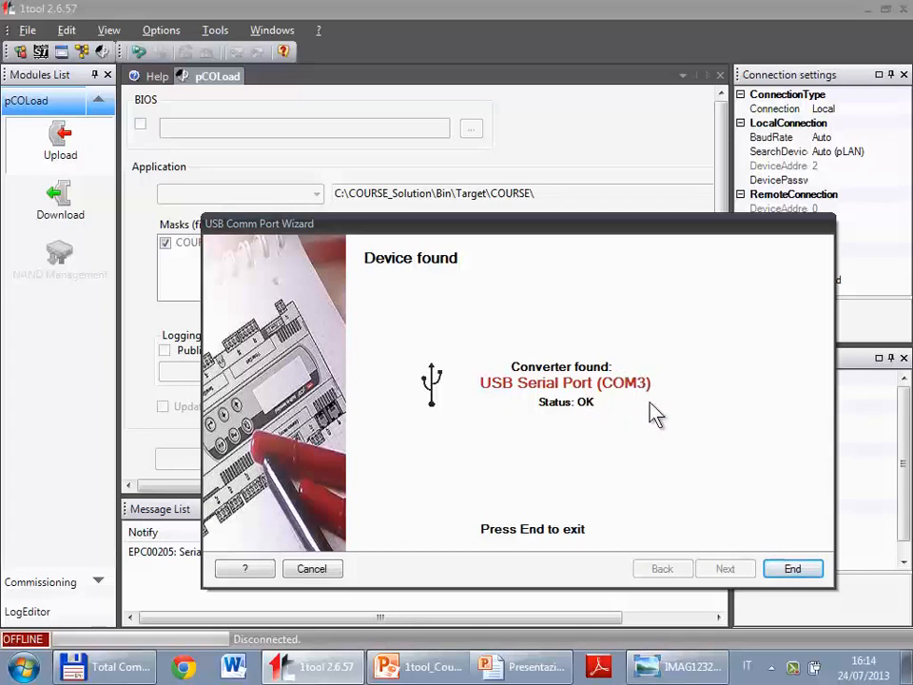
left_click(794, 568)
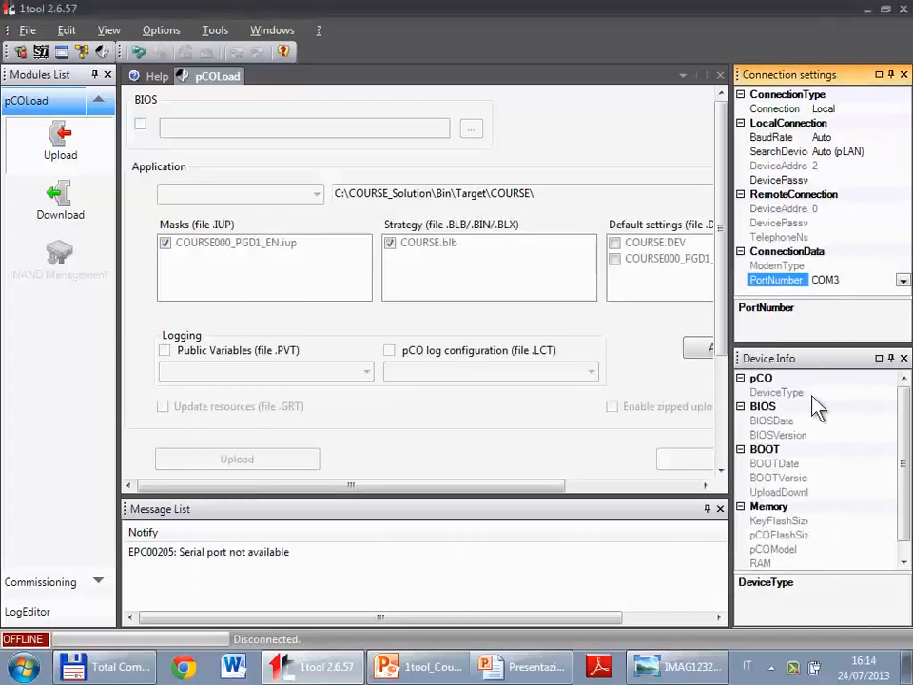
left_click(856, 280)
left_click_drag(851, 280, 815, 280)
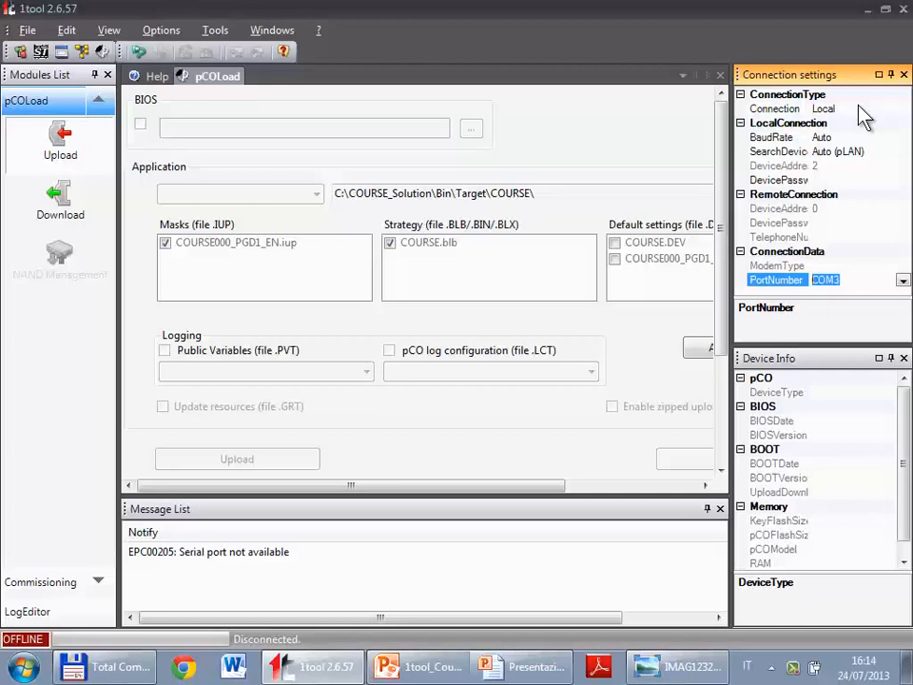
Set the connection type to Local and widen the name column of the connection settings.
left_click(856, 108)
left_click(902, 110)
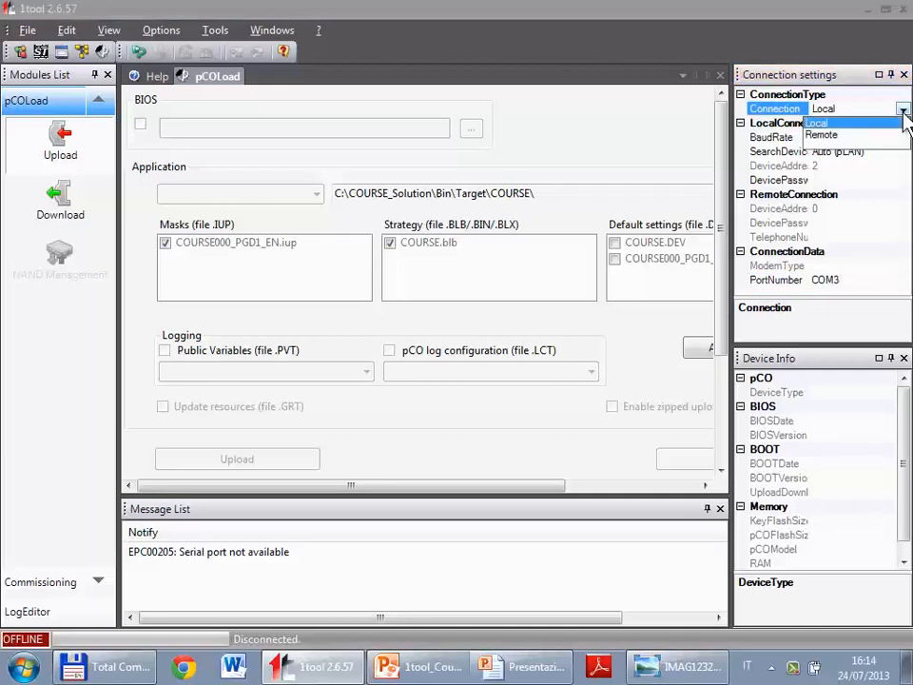
left_click(904, 112)
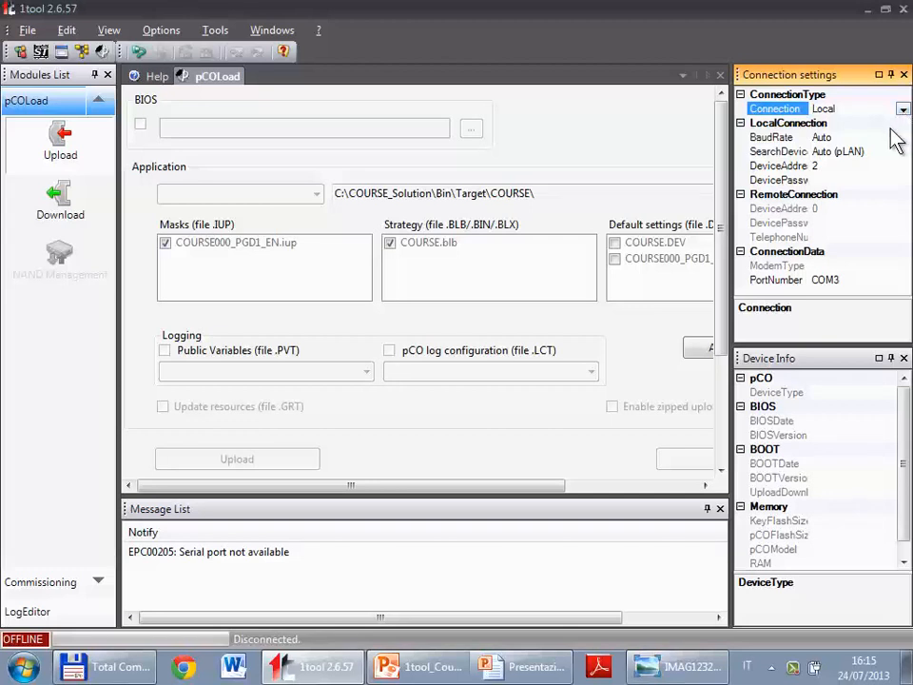
left_click_drag(809, 110, 830, 112)
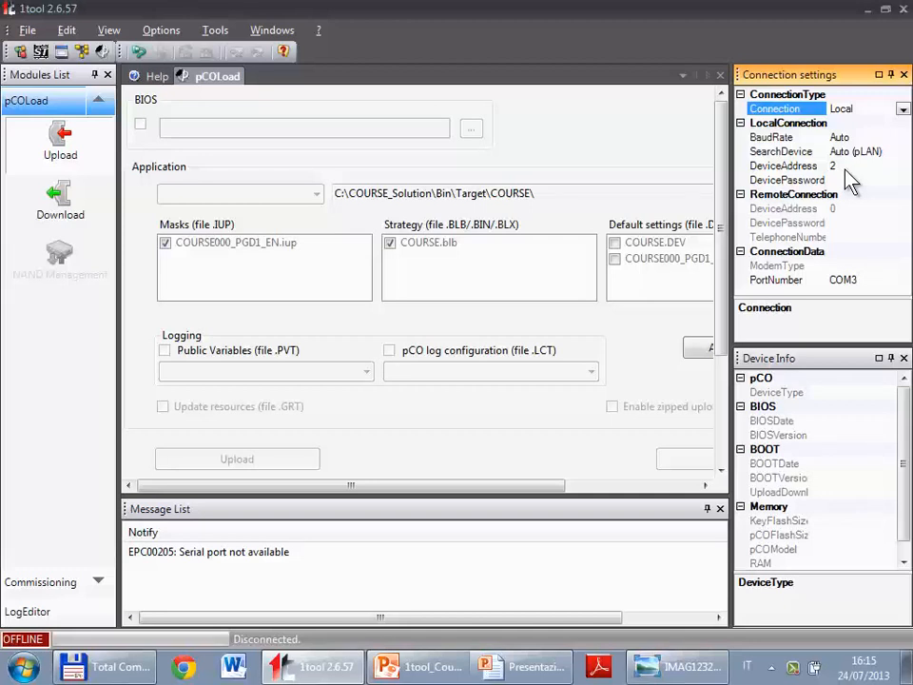
Set the local connection's SearchDevice option to Manual and its DeviceAddress to 1.
left_click(899, 154)
left_click(903, 151)
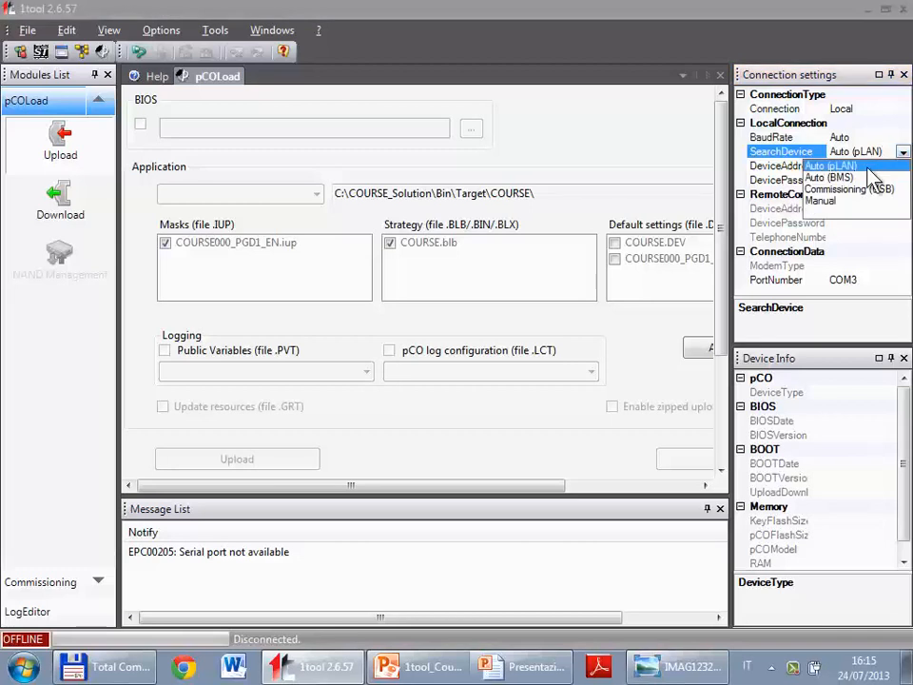
left_click(834, 202)
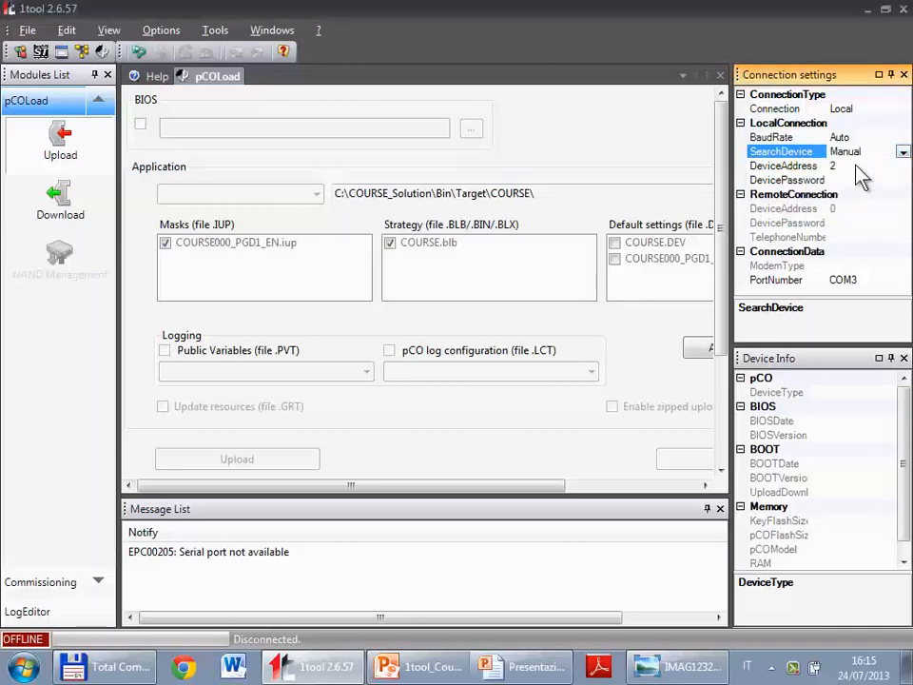
left_click(794, 168)
key("BackSpace")
type("1")
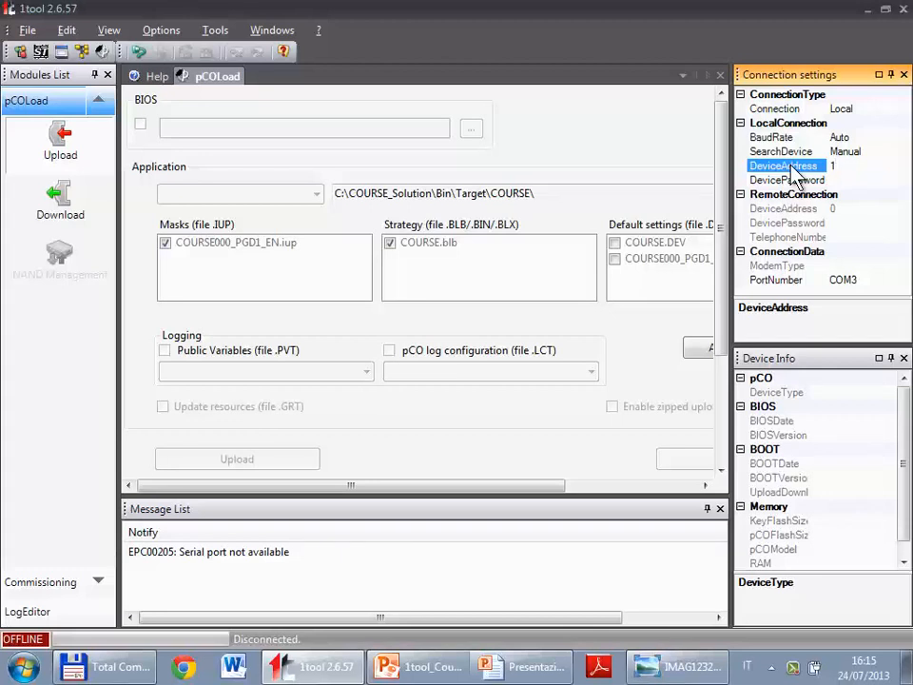
Set SearchDevice to Auto (pLAN) and connect to the pCO controller.
left_click(898, 153)
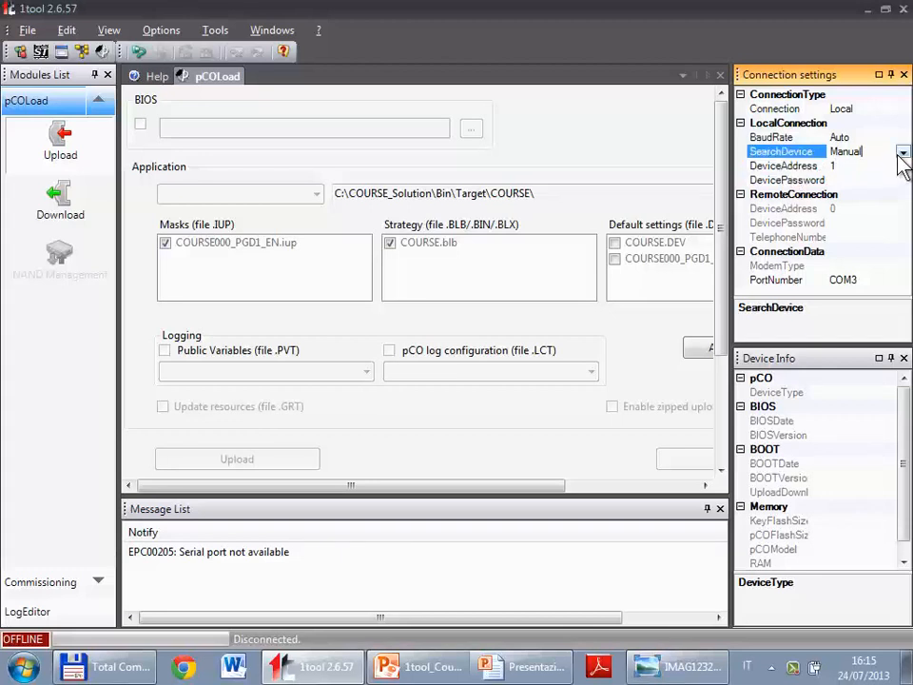
left_click(903, 154)
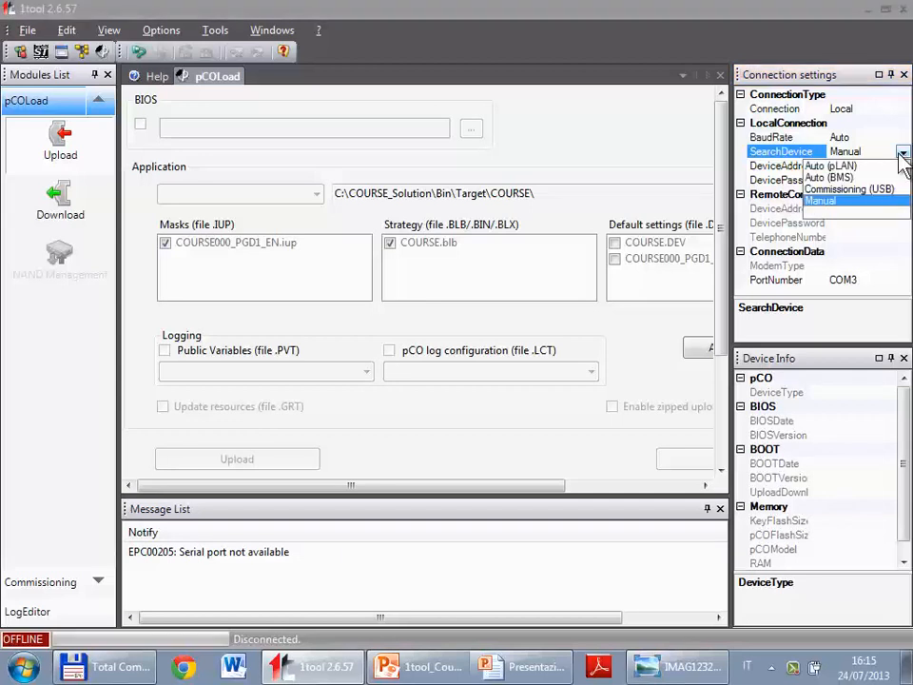
left_click(855, 167)
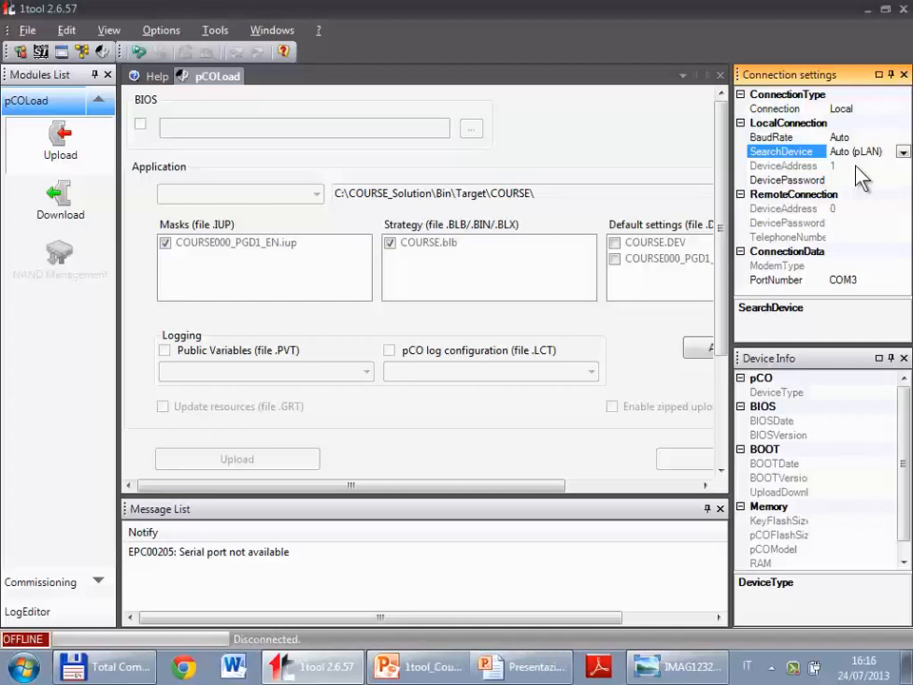
left_click(903, 152)
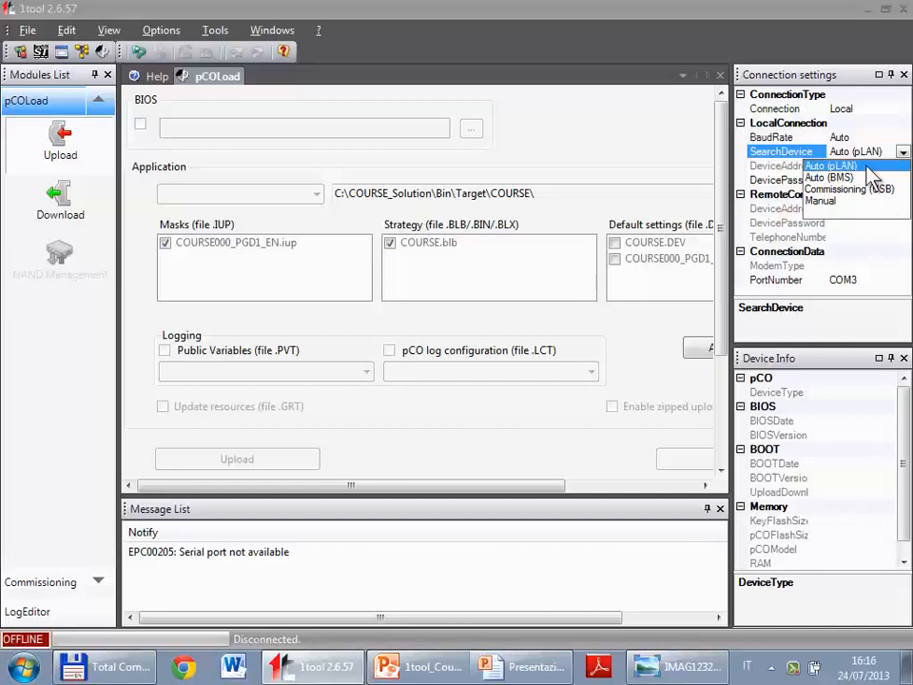
left_click(865, 164)
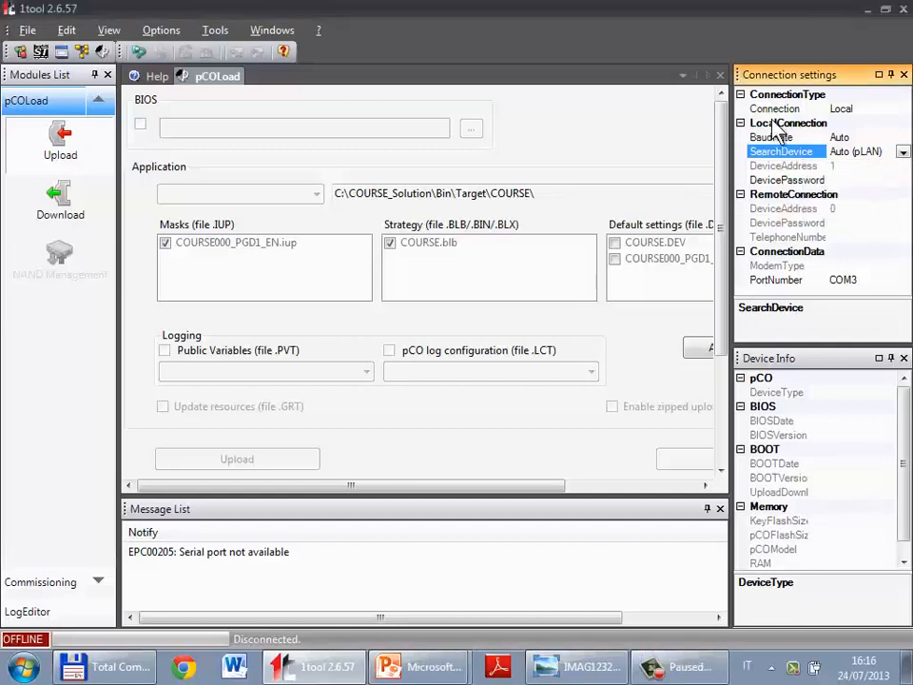
left_click(139, 53)
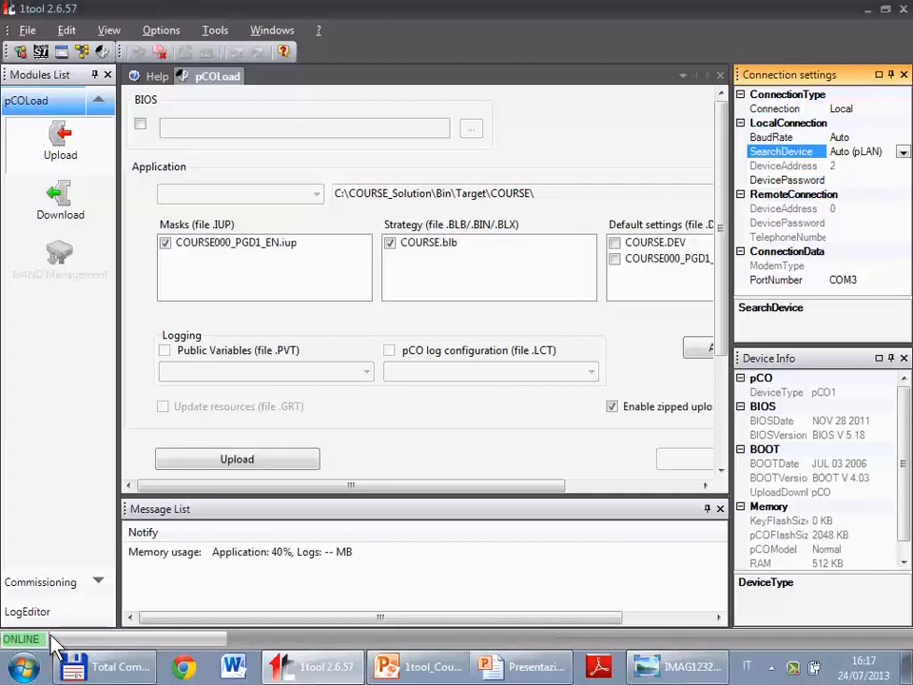
mouse_move(57, 660)
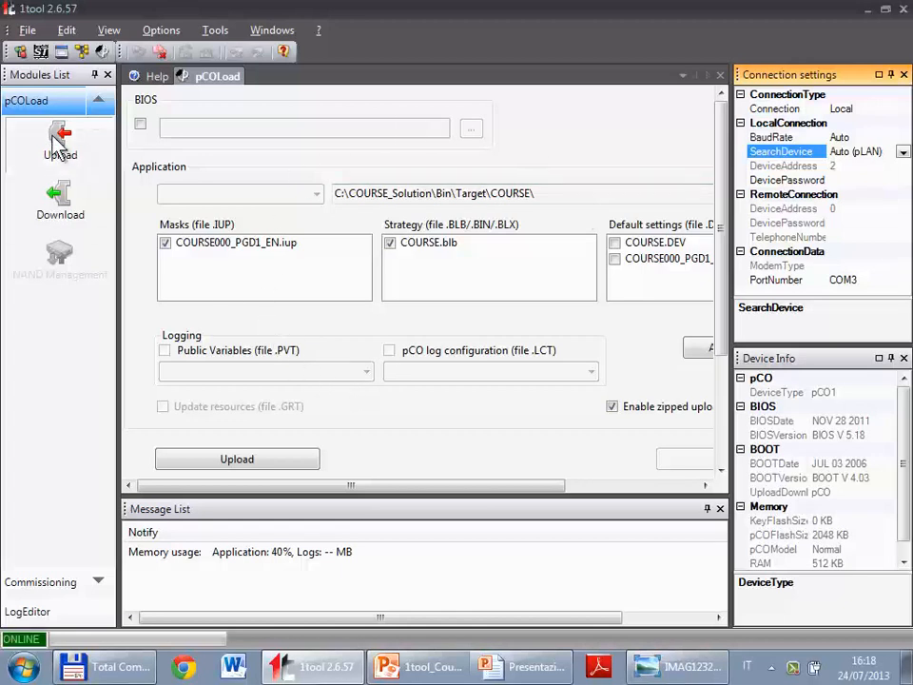
Upload the mask file COURSE000_PGD1_EN.iup and the strategy file COURSE.blb to the controller, and disconnect from it.
left_click(60, 197)
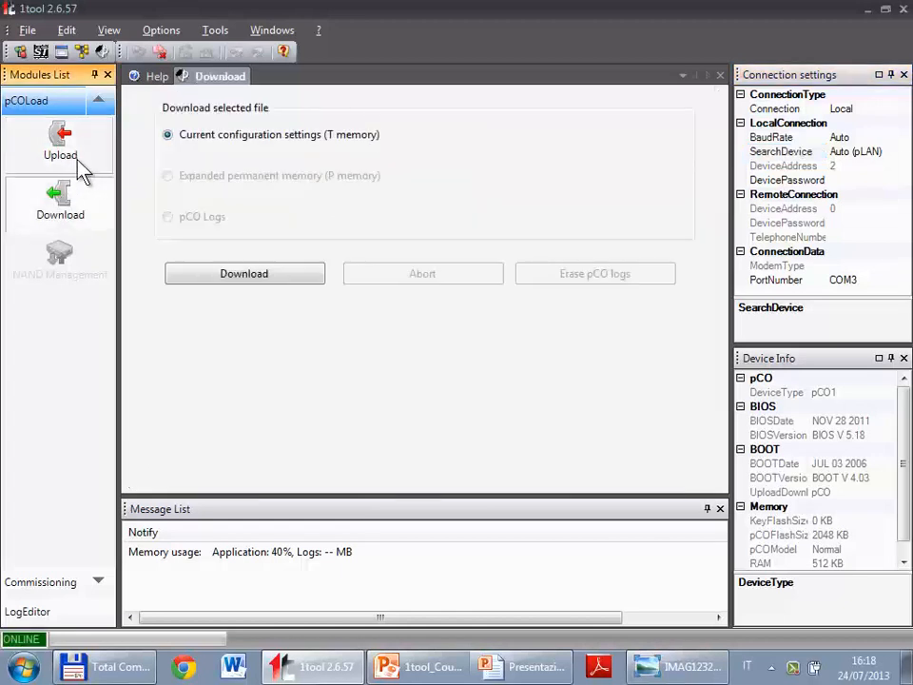
left_click(70, 157)
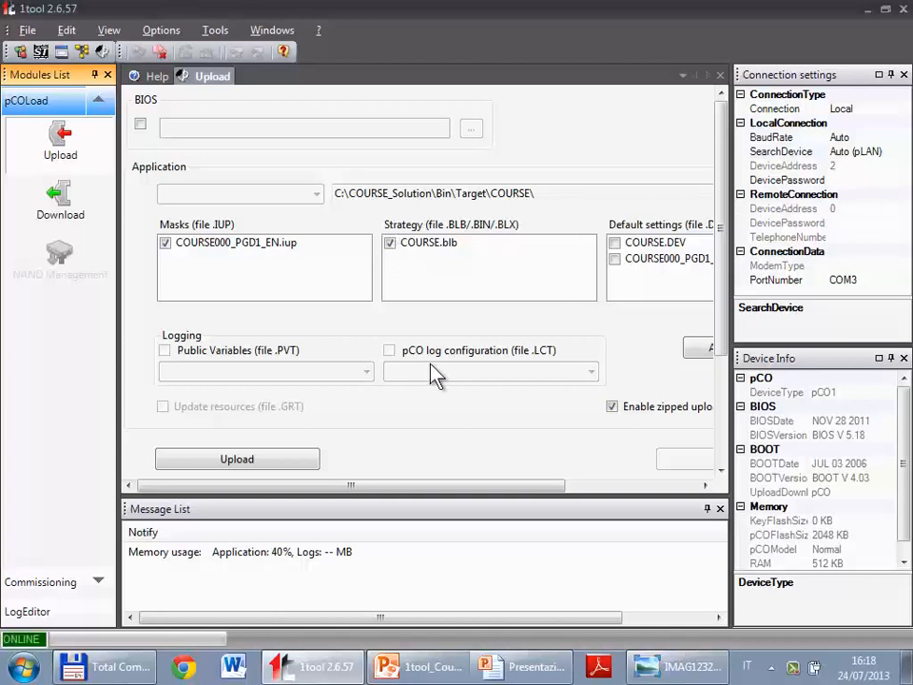
left_click(302, 461)
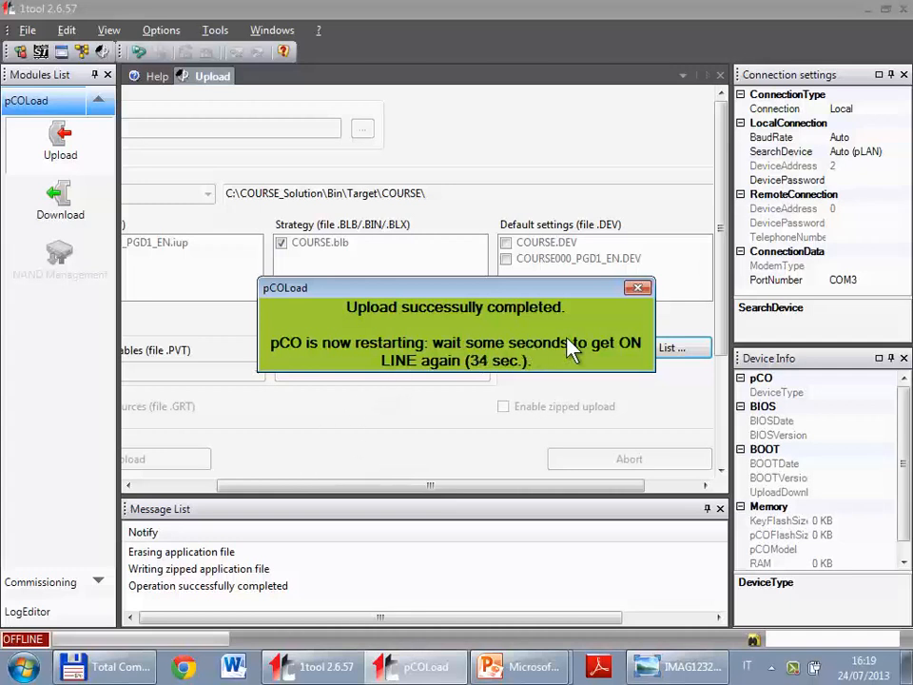
left_click(638, 287)
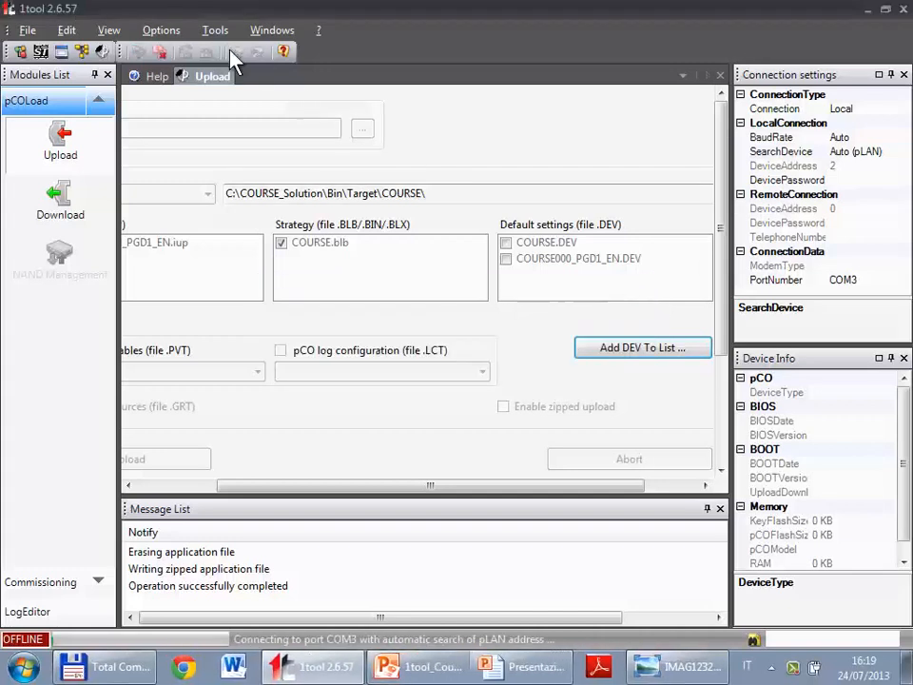
left_click(161, 53)
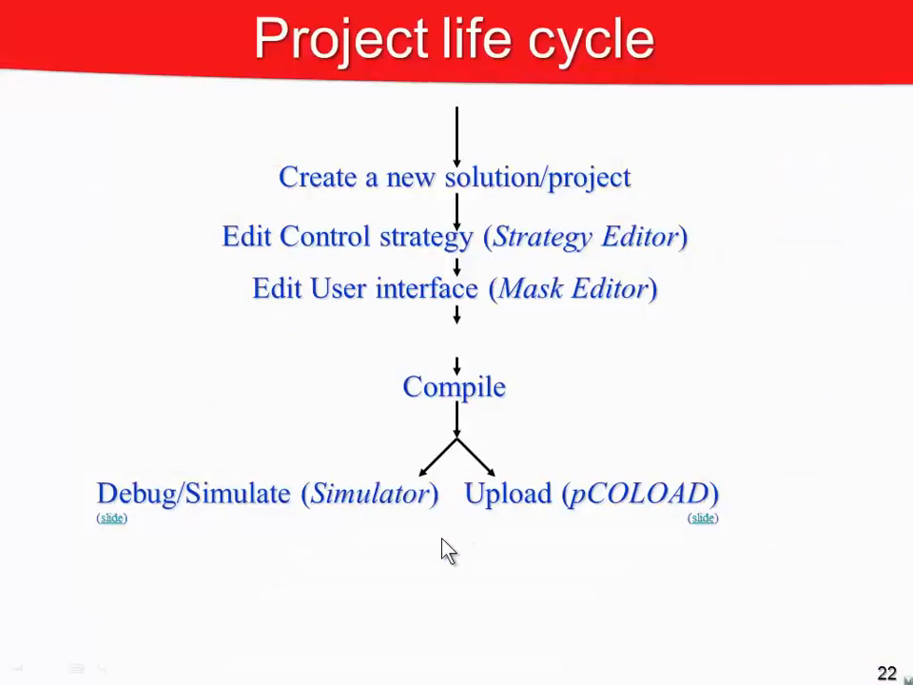
left_click(446, 548)
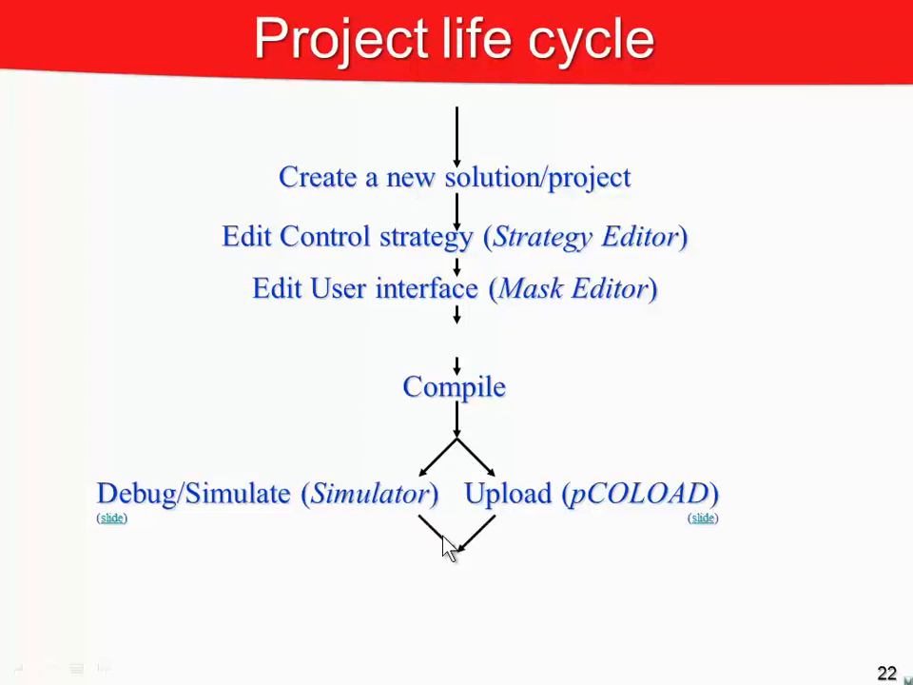
left_click(408, 590)
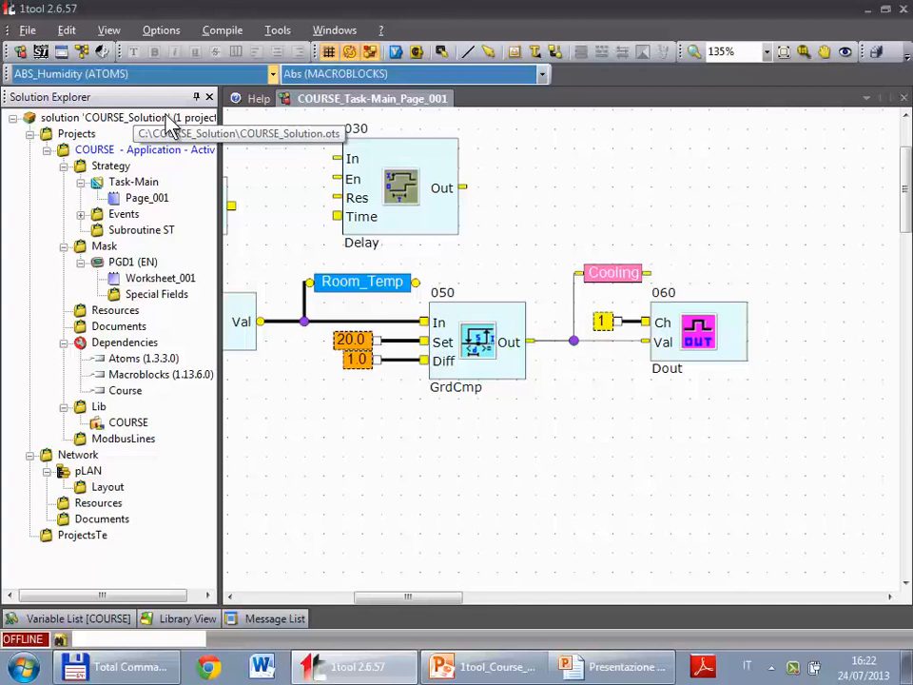
Start a standard-format backup of the COURSE solution and browse for its destination file.
left_click(27, 31)
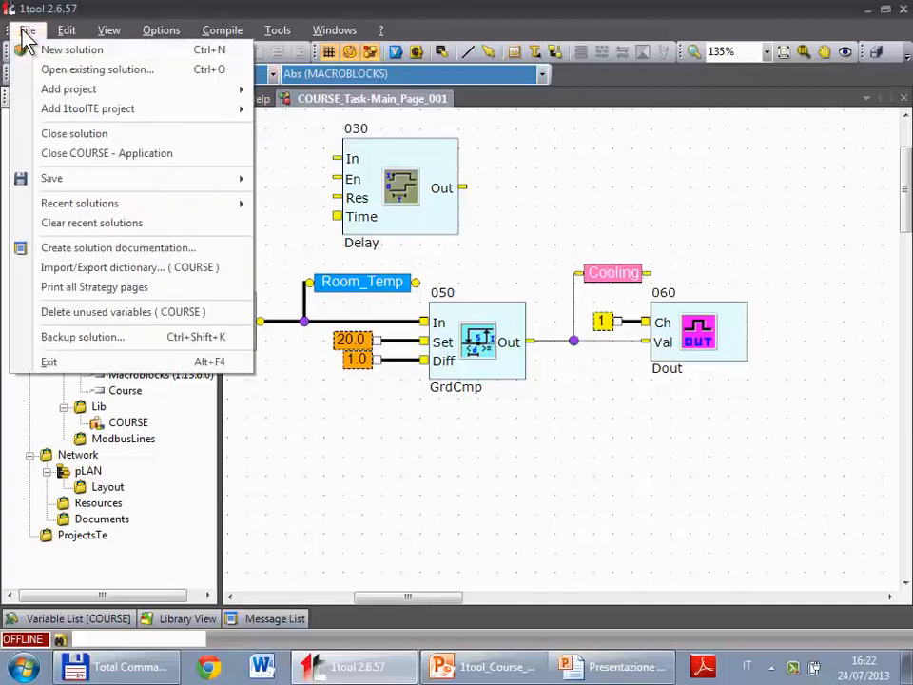
left_click(145, 350)
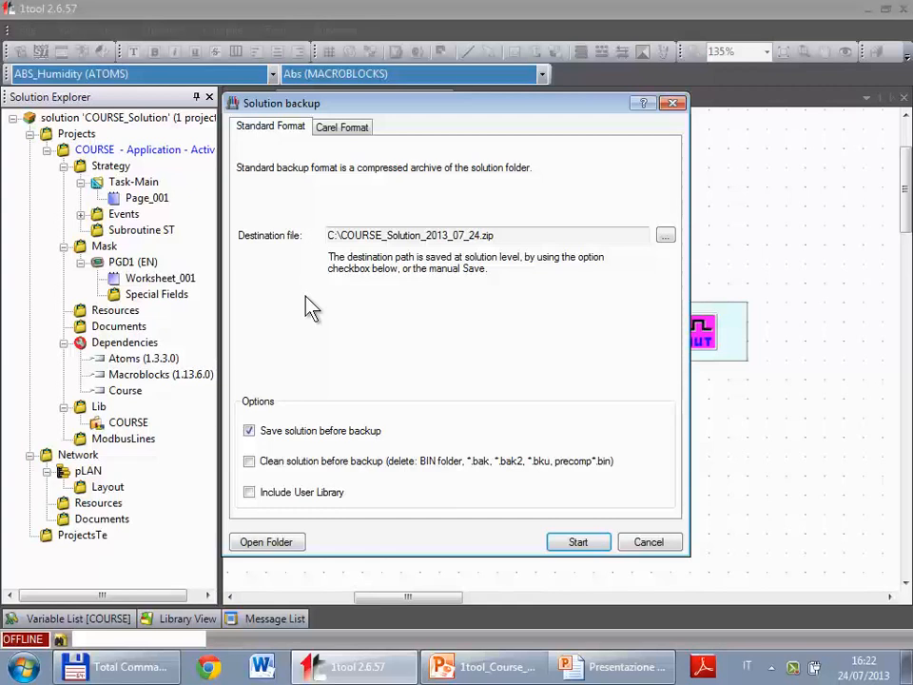
left_click_drag(328, 232, 391, 236)
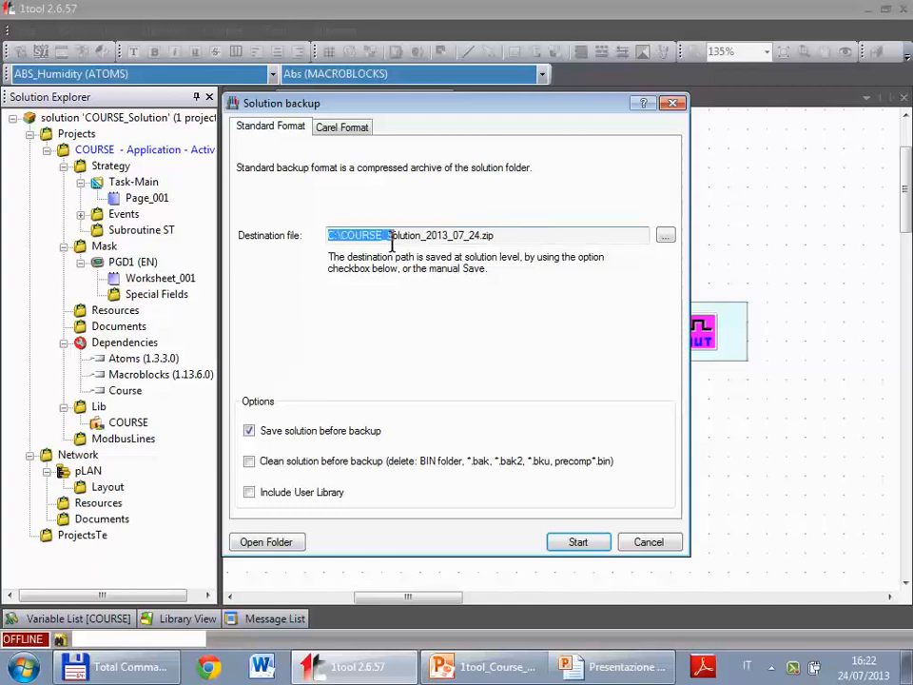
left_click(666, 238)
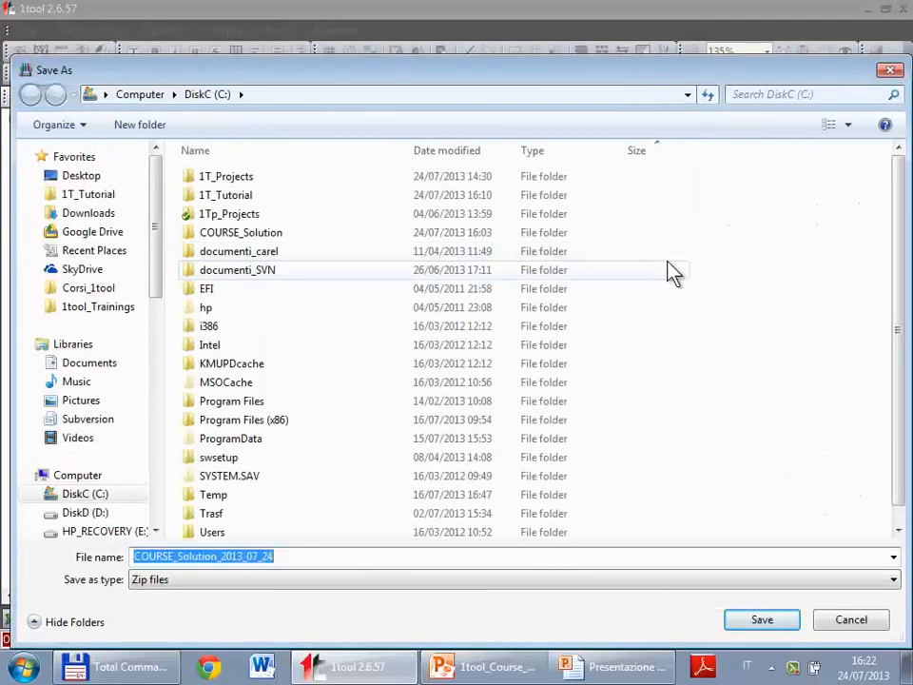
Create a folder named COURSE_Solution_BACKUP on drive C and open it as the backup destination.
right_click(693, 347)
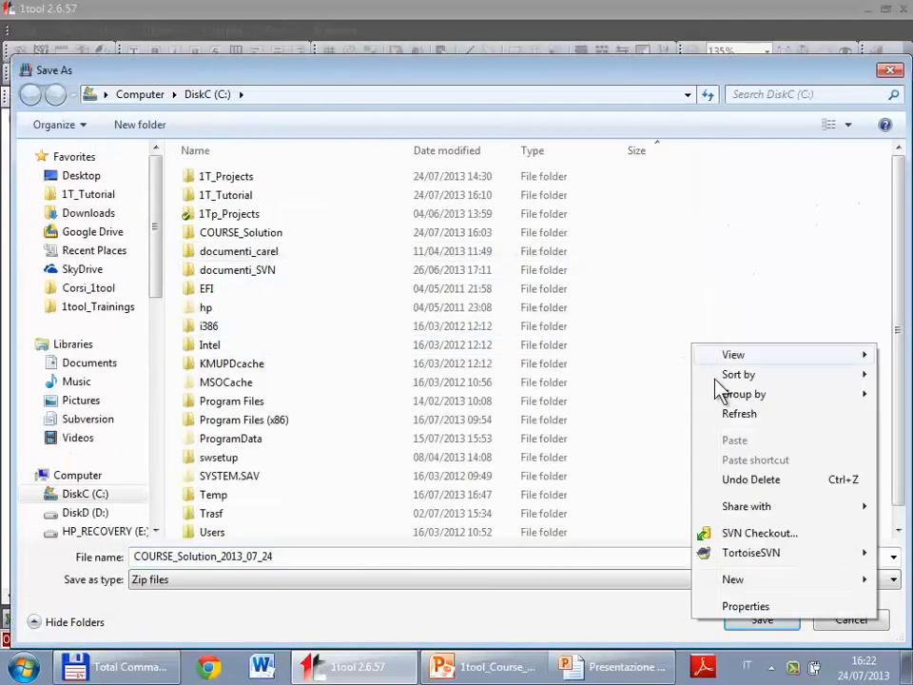
mouse_move(740, 590)
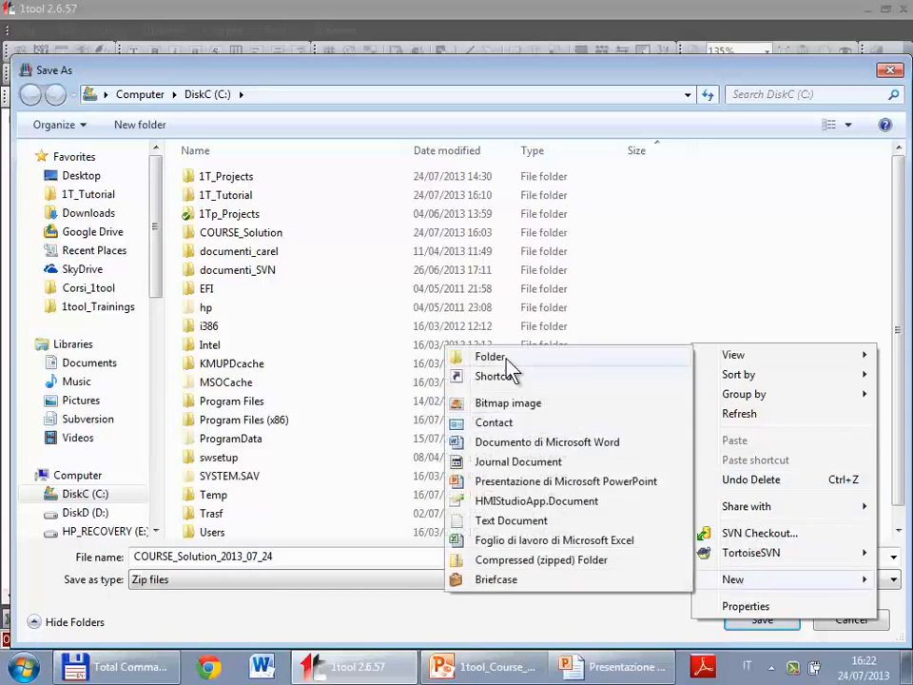
left_click(506, 361)
type("COUR")
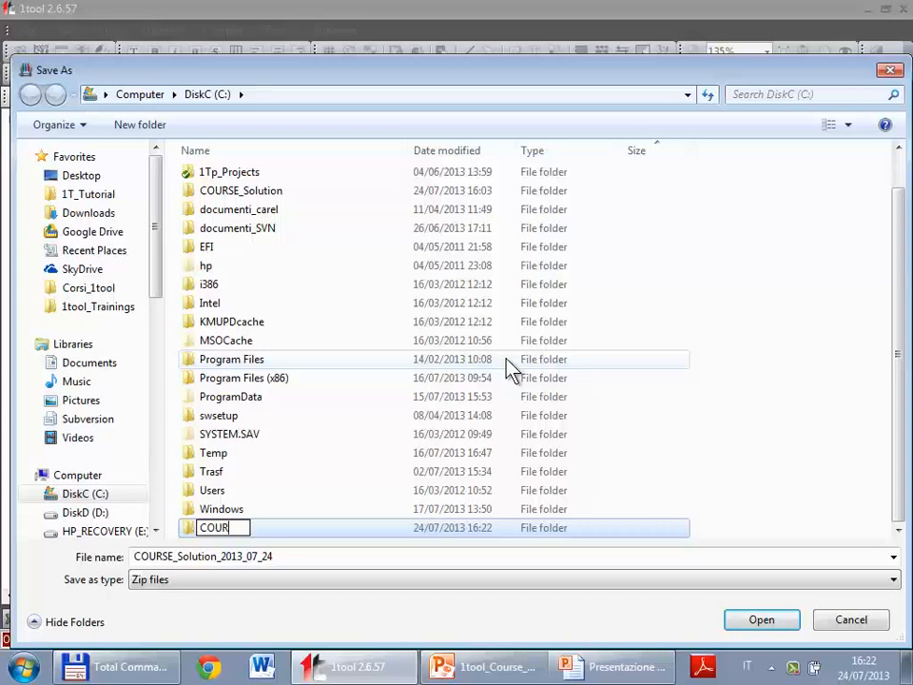
type("SE_Solution")
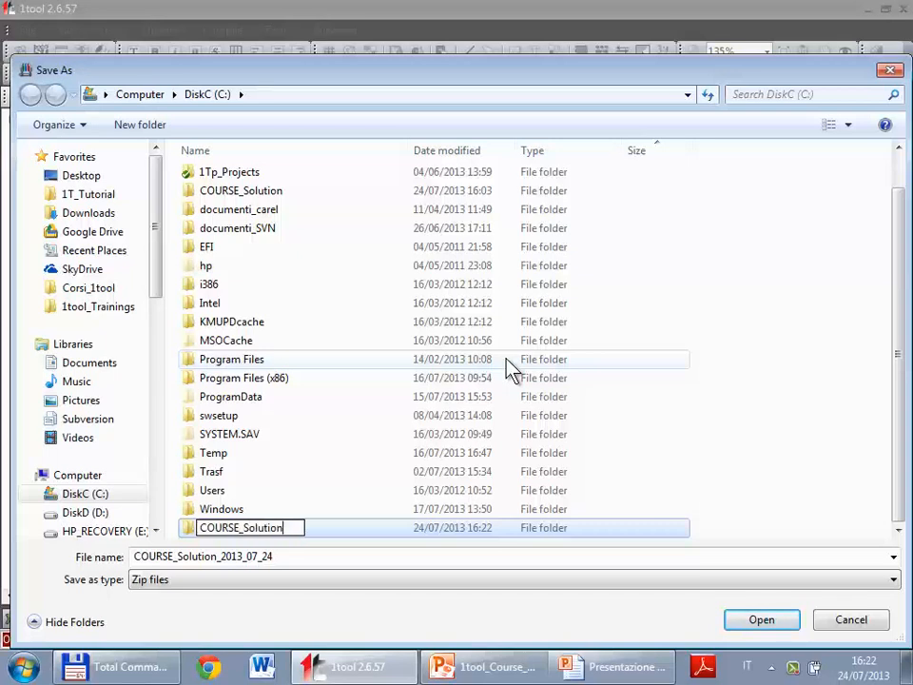
type("_BACKUP")
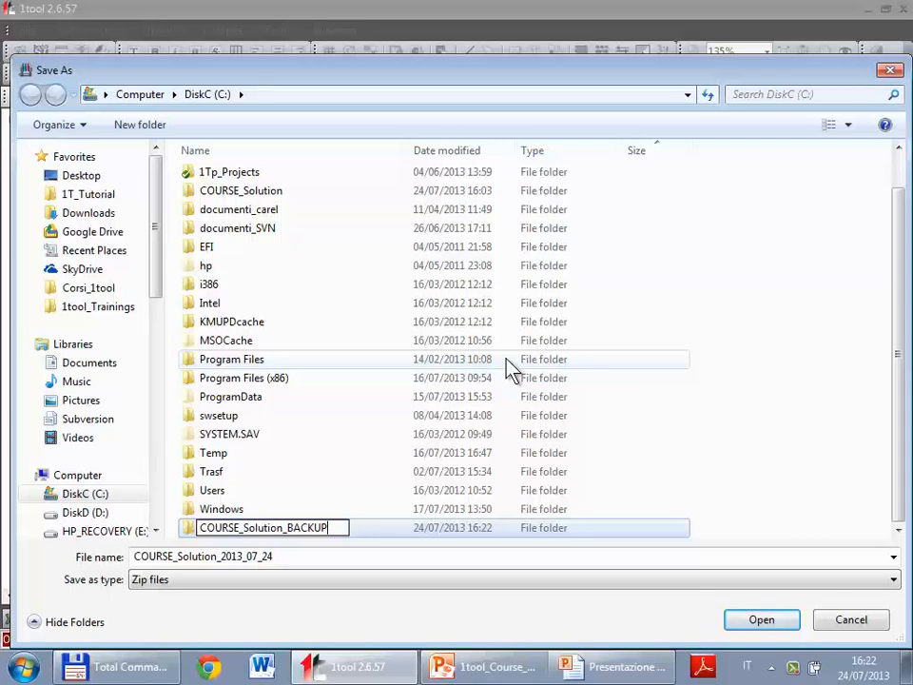
key("Return")
double_click(240, 535)
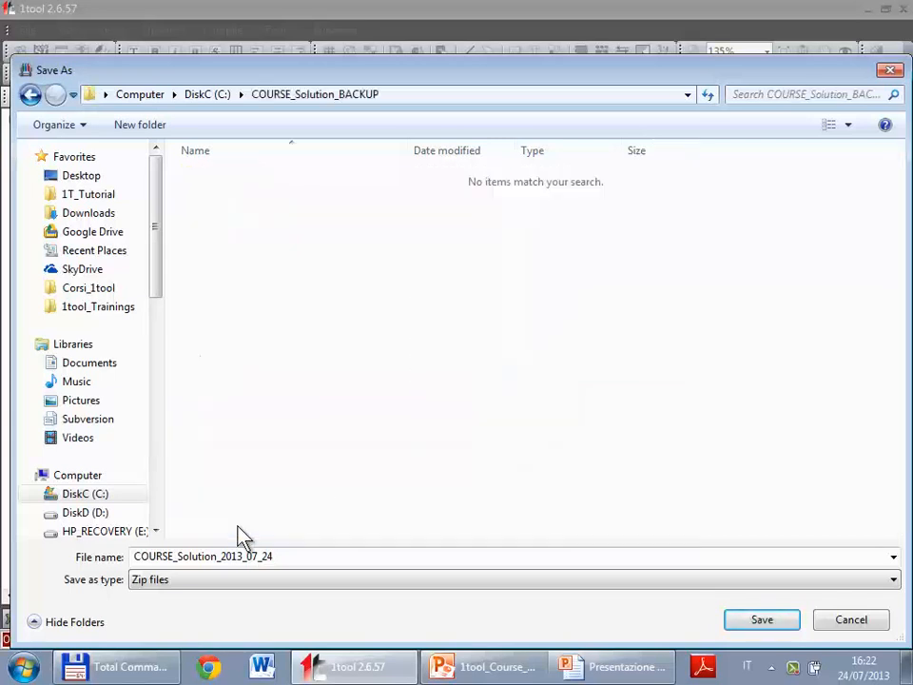
Append the version suffix _Ver1_0 to the proposed backup file name.
double_click(278, 561)
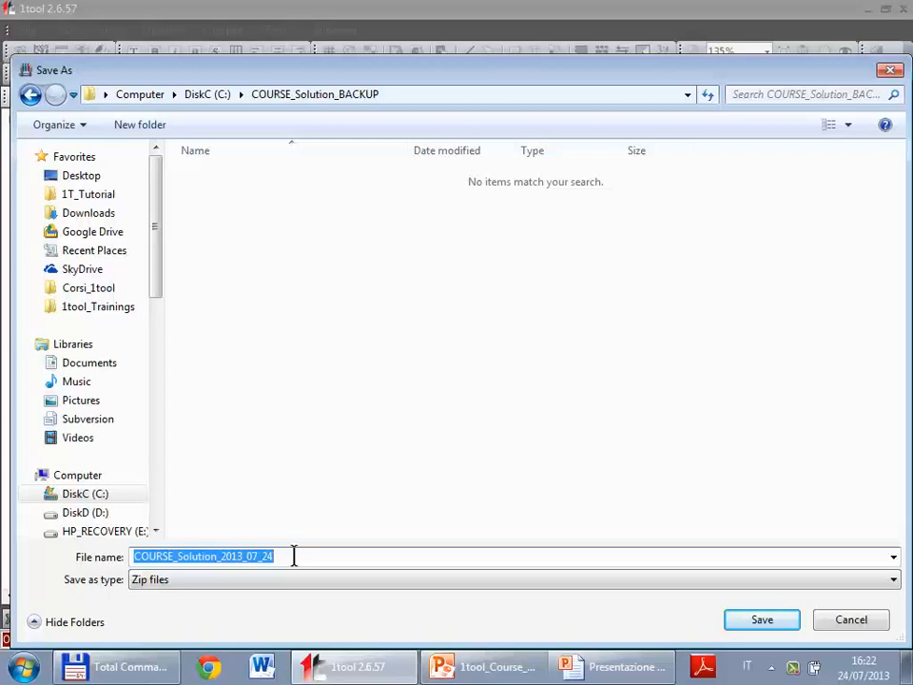
left_click(294, 557)
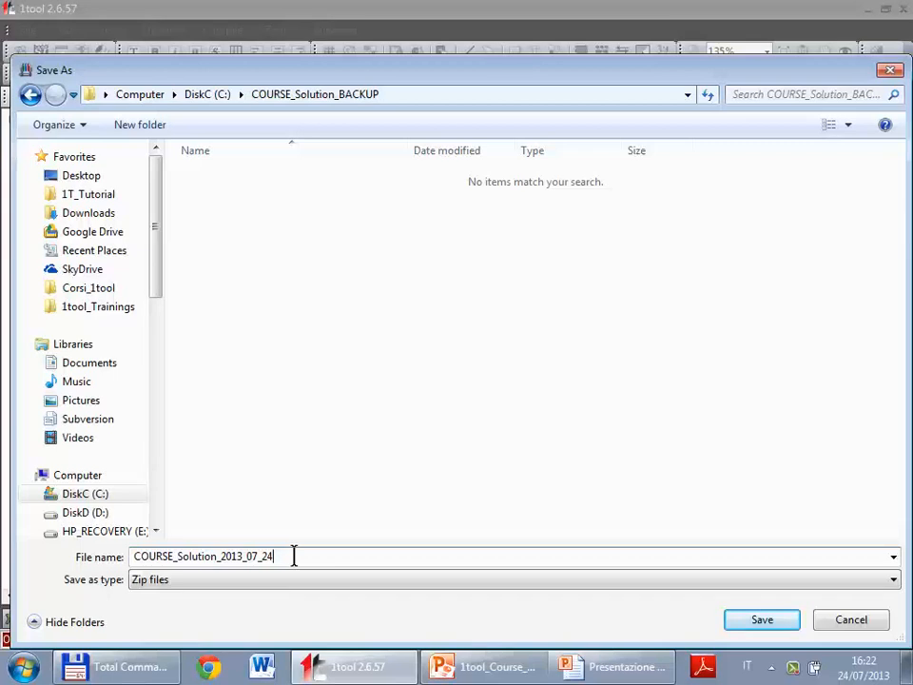
type("_")
type("Ver1_0")
Replace the whole backup file name with Exercise_01_Thermostat and create the solution's zip backup.
key("shift+Left")
key("shift+Left")
key("shift+Left")
key("shift+Left")
key("shift+Left")
key("shift+Left")
key("shift+Left")
key("shift+Left")
key("shift+Left")
key("shift+Left")
key("shift+Left")
key("shift+Left")
key("shift+Left")
key("shift+Left")
key("shift+Left")
key("shift+Left")
key("shift+Left")
key("shift+Left")
key("shift+Left")
key("shift+Left")
key("shift+Left")
key("shift+Left")
key("shift+Left")
key("shift+Left")
key("shift+Left")
key("shift+Left")
key("shift+Left")
key("shift+Left")
key("shift+Left")
key("shift+Left")
key("shift+Left")
key("shift+Left")
key("shift+Left")
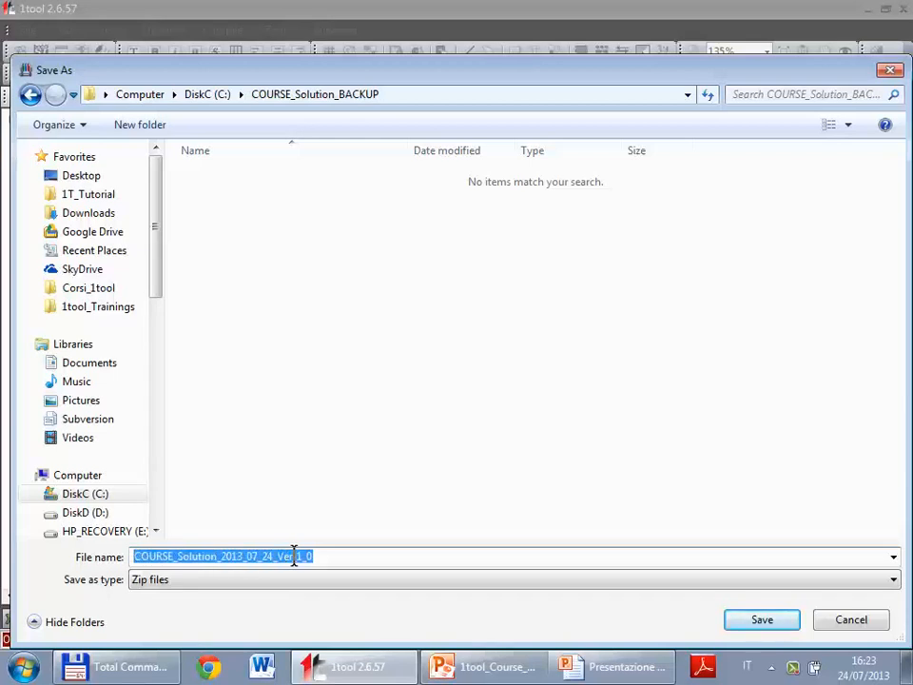
type("Exerci")
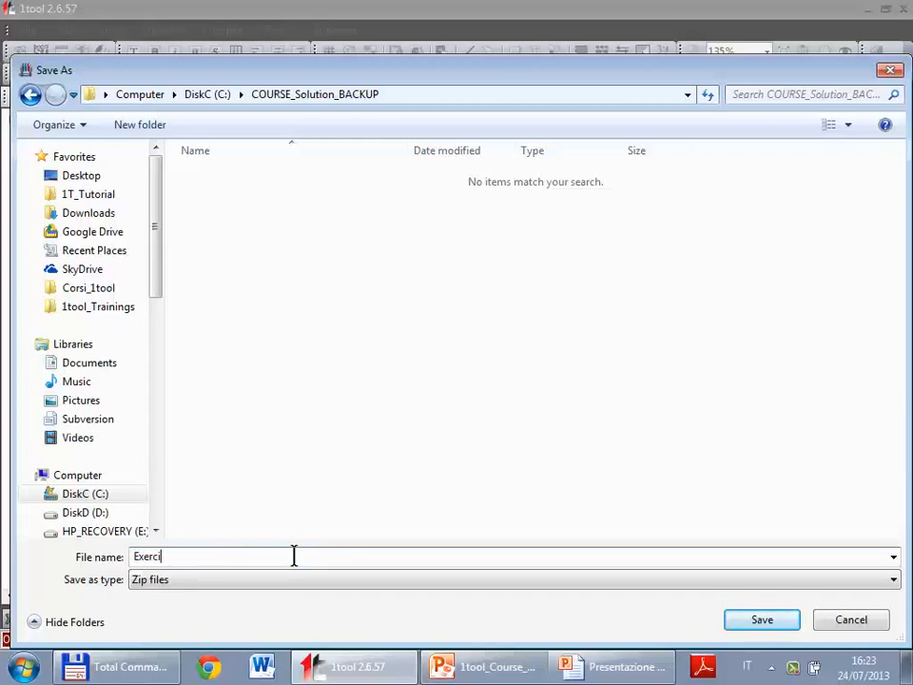
type("se_01_Thermostat")
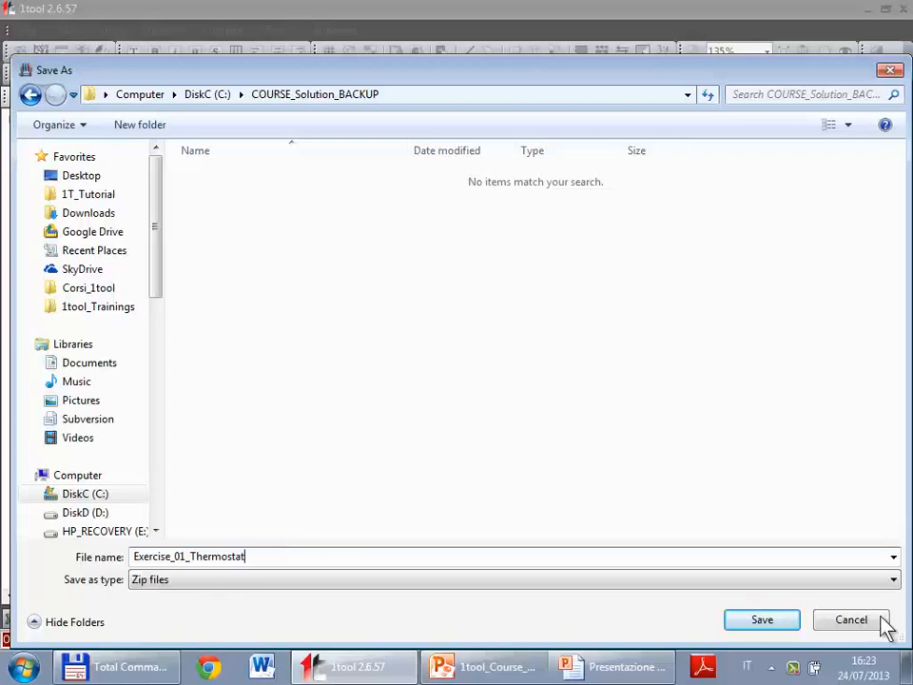
left_click(792, 627)
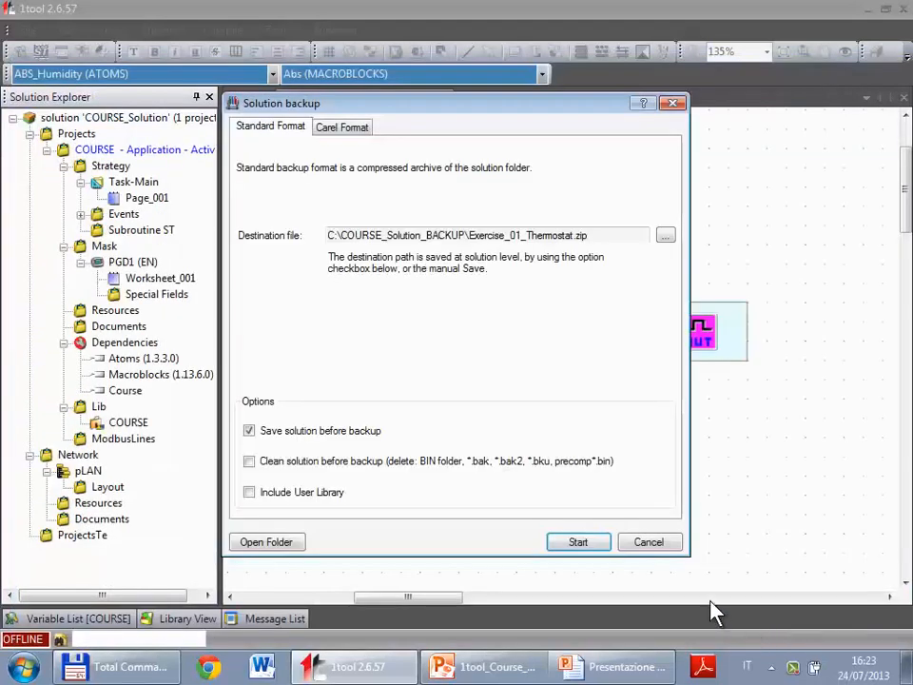
left_click(599, 542)
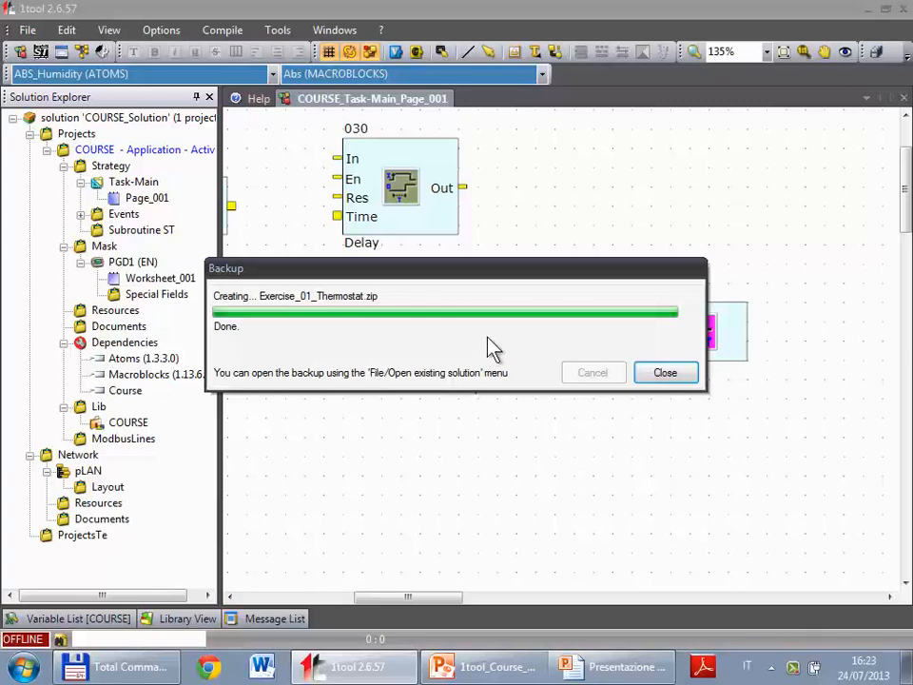
left_click(690, 373)
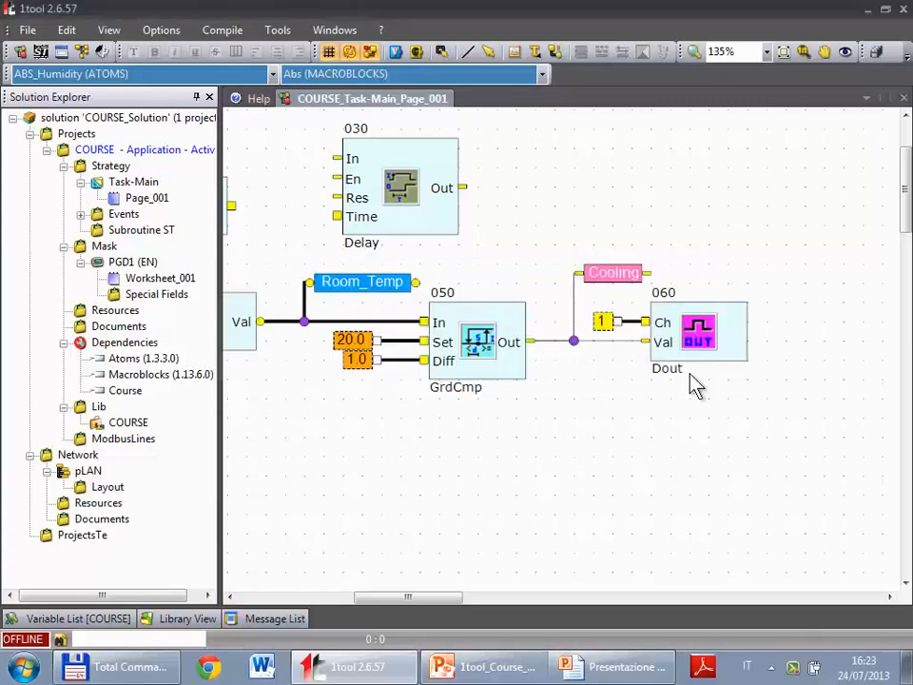
key("alt+Tab")
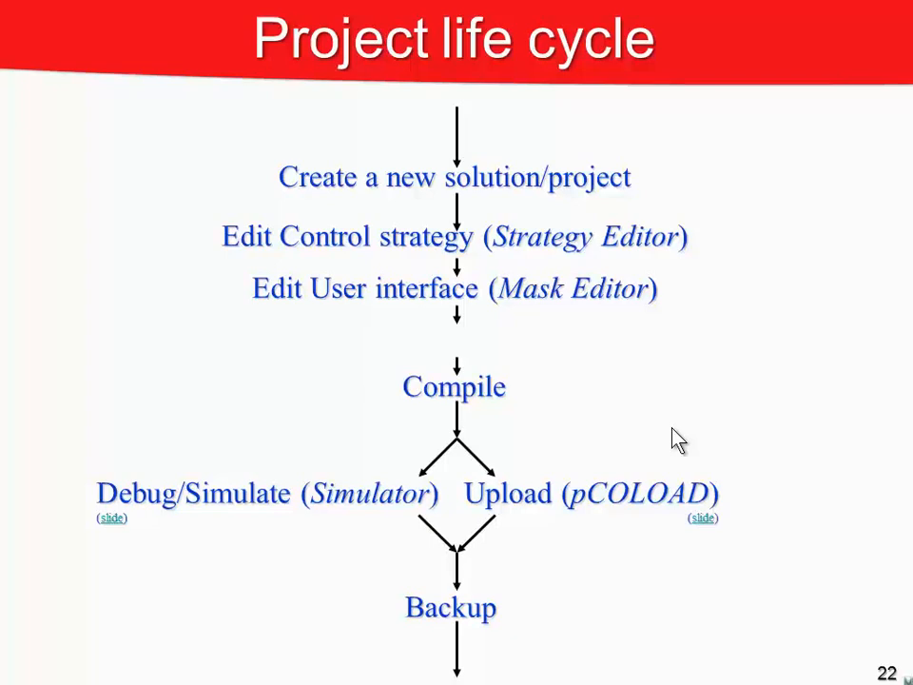
left_click(695, 373)
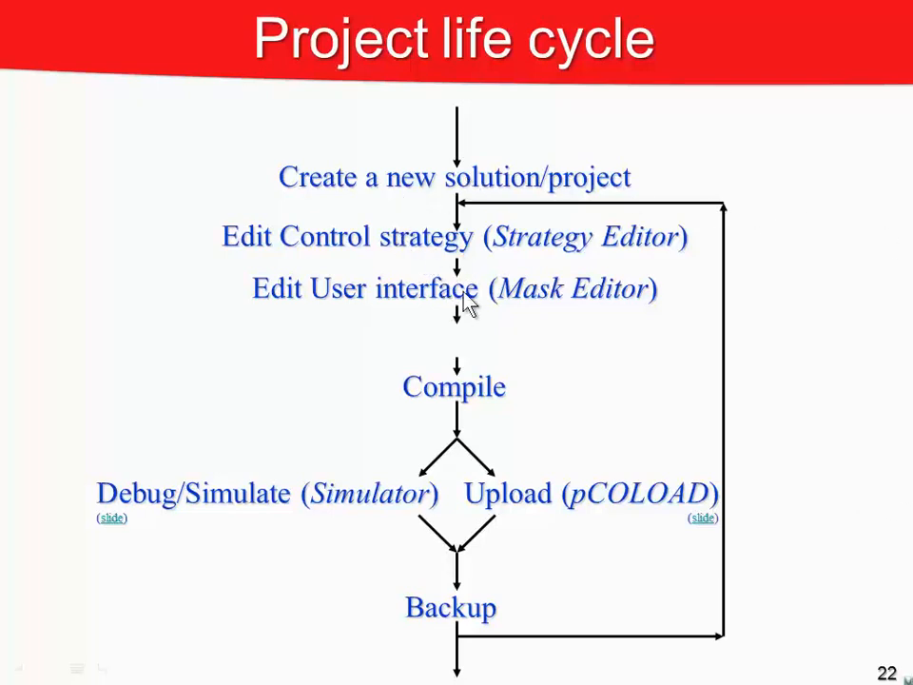
left_click(455, 369)
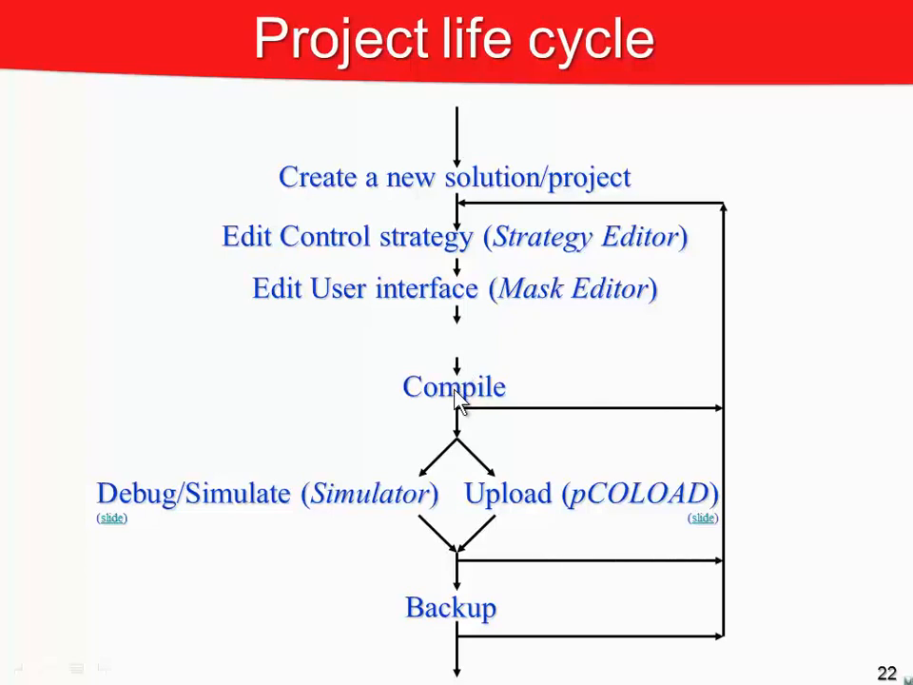